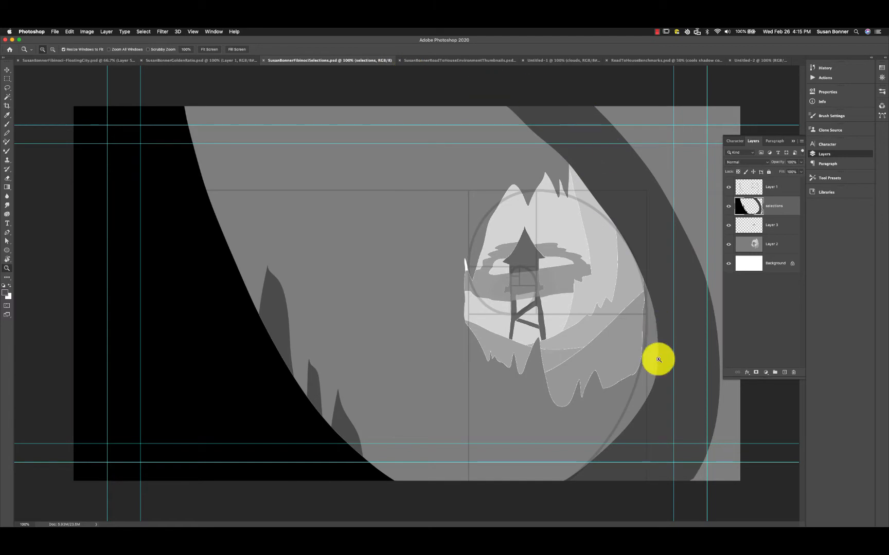
- Review the environment thumbnails and the floating-city composition, and examine the illustrations across the road-to-house benchmark board
left_click(497, 62)
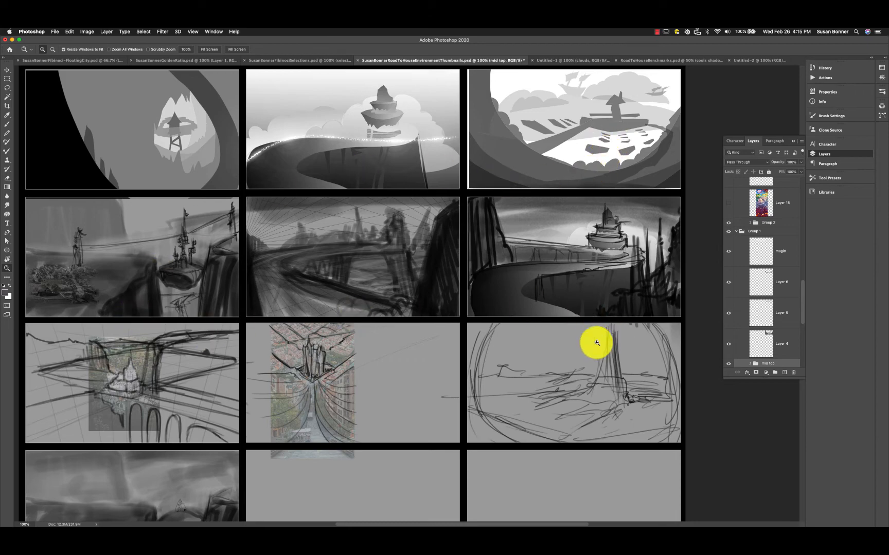
left_click(72, 60)
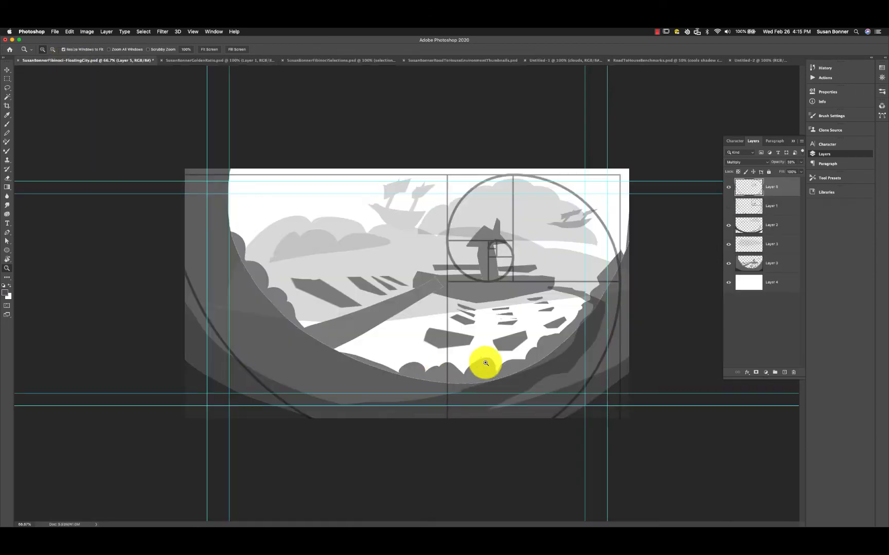
left_click(669, 60)
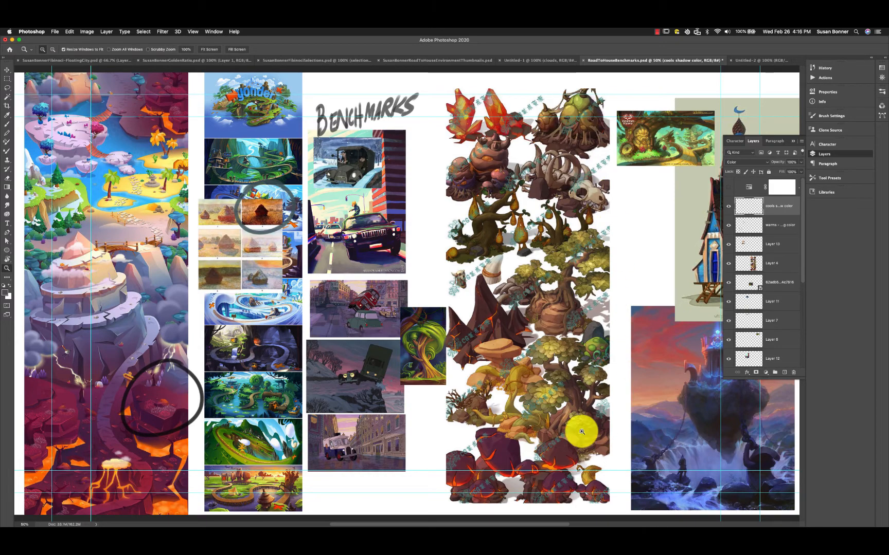
left_click_drag(641, 371, 475, 383)
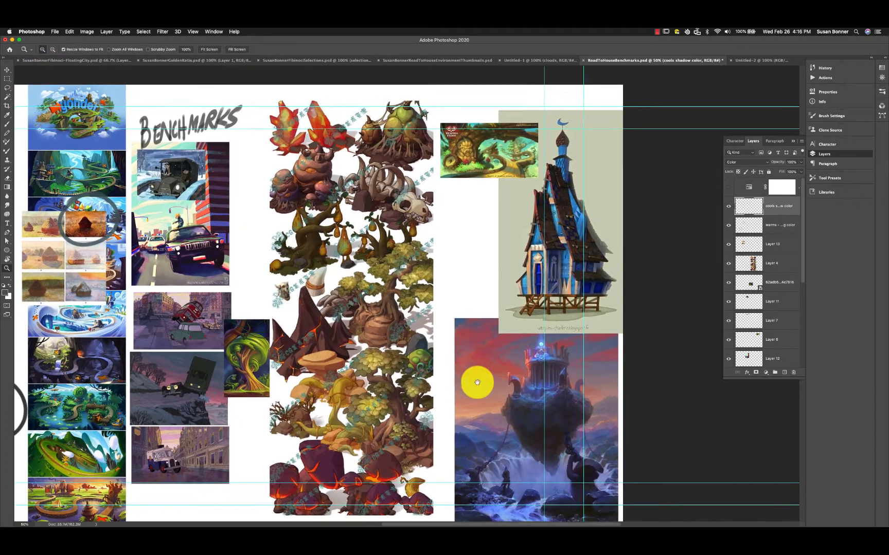
left_click_drag(587, 386, 601, 301)
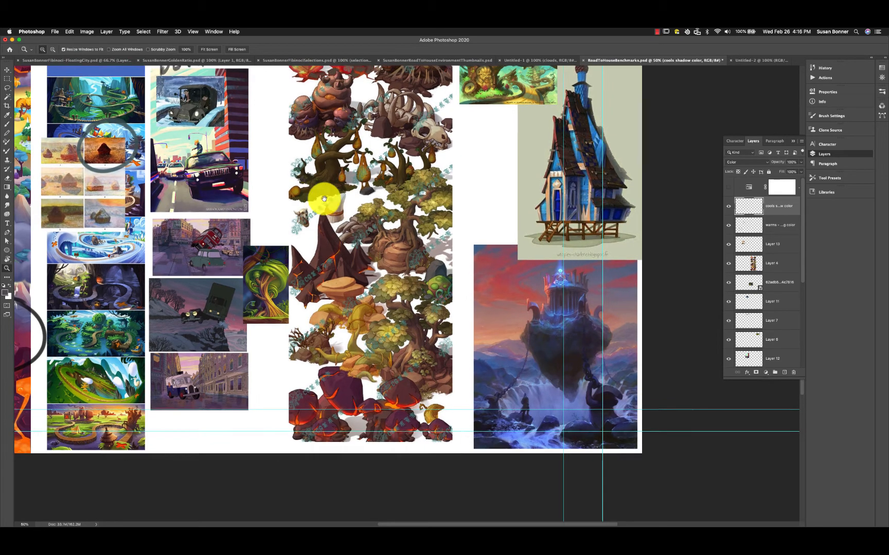
left_click_drag(323, 198, 480, 253)
- Compare the floating-city, golden-ratio, Fibonacci selections, thumbnail sheet and clouds compositions across the open documents
left_click(90, 60)
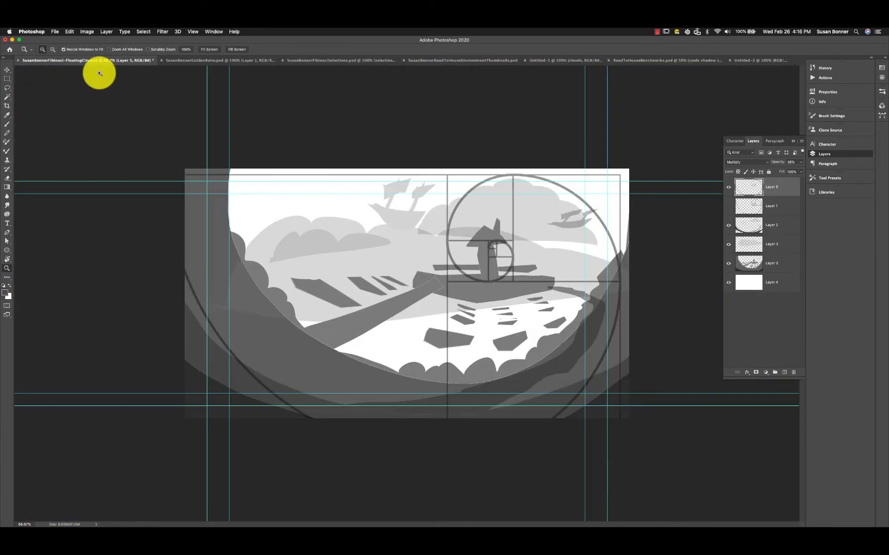
left_click(236, 61)
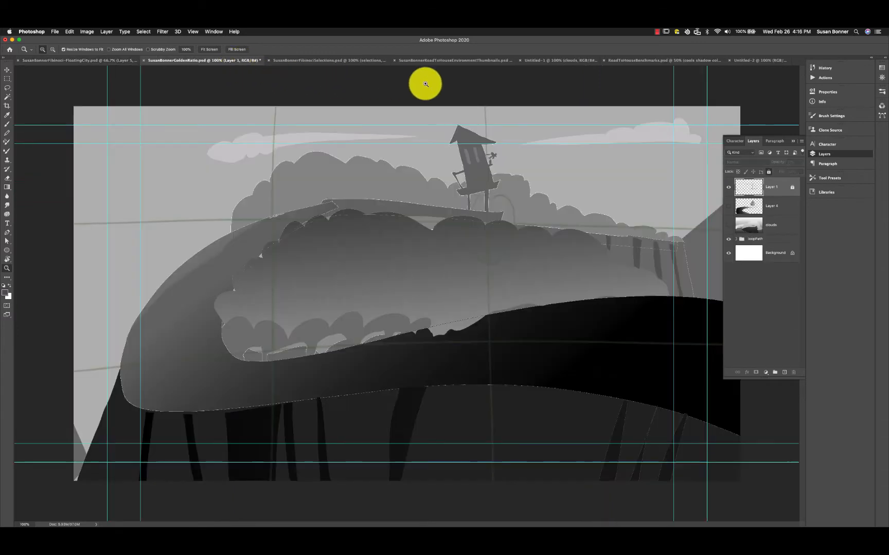
left_click(105, 60)
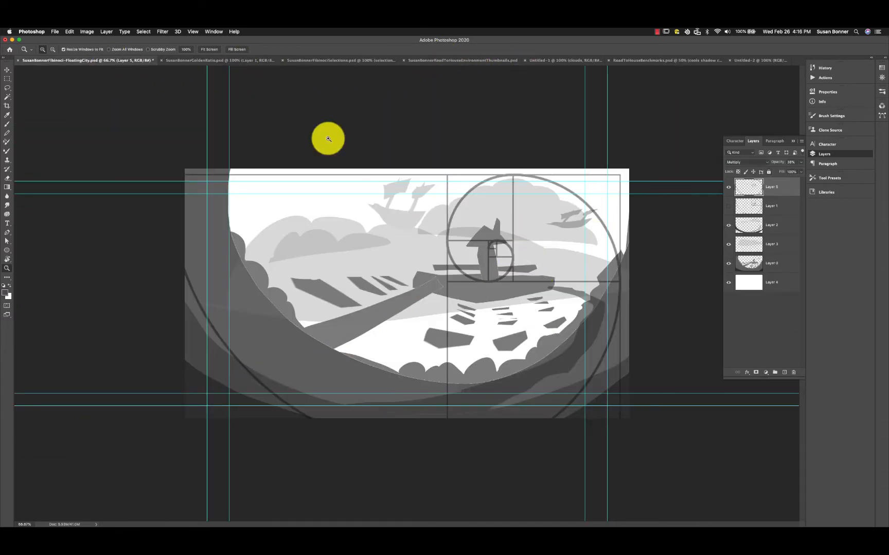
left_click(268, 61)
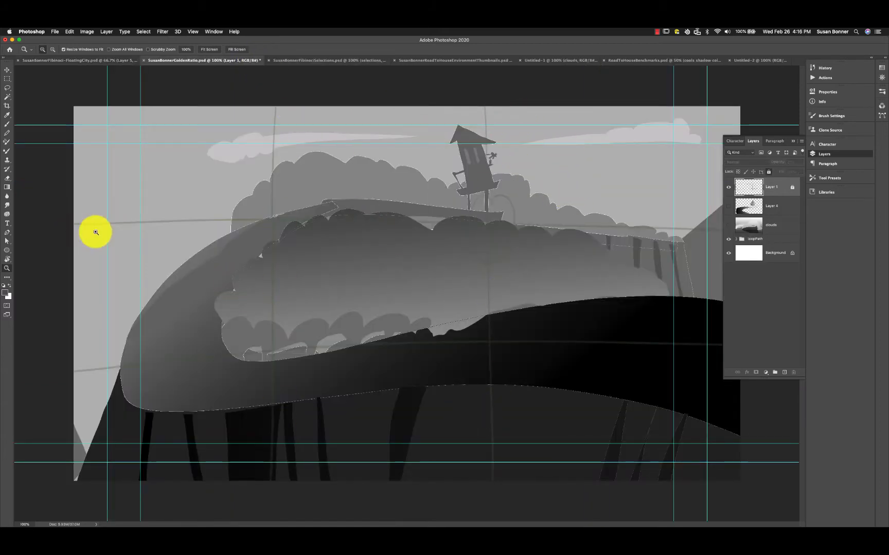
left_click(344, 60)
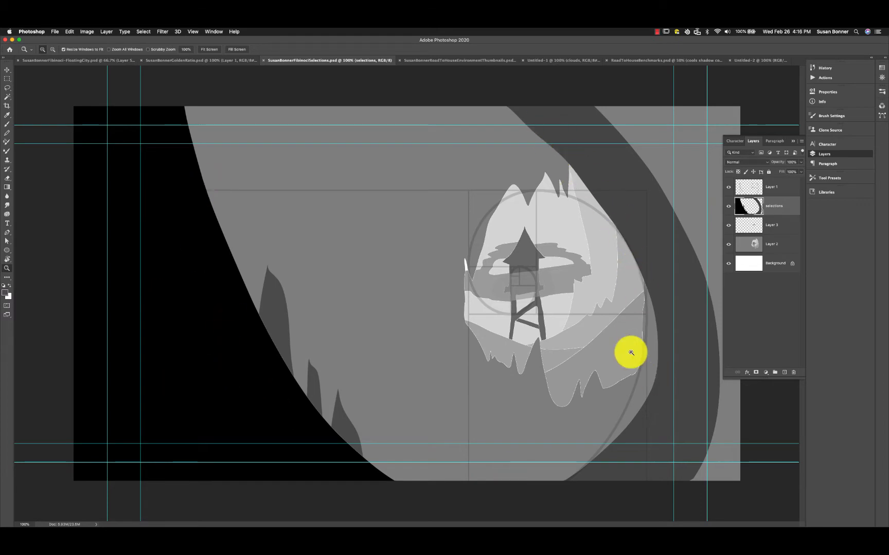
left_click(461, 61)
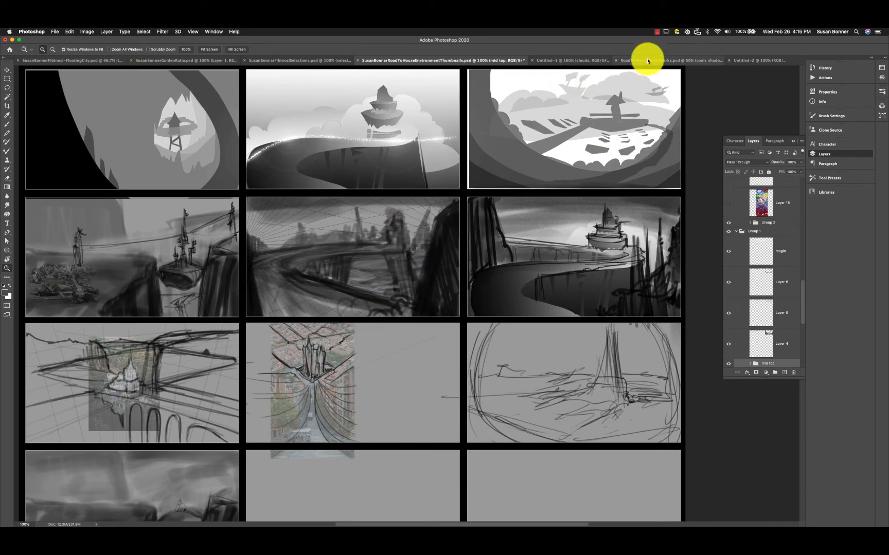
left_click(579, 60)
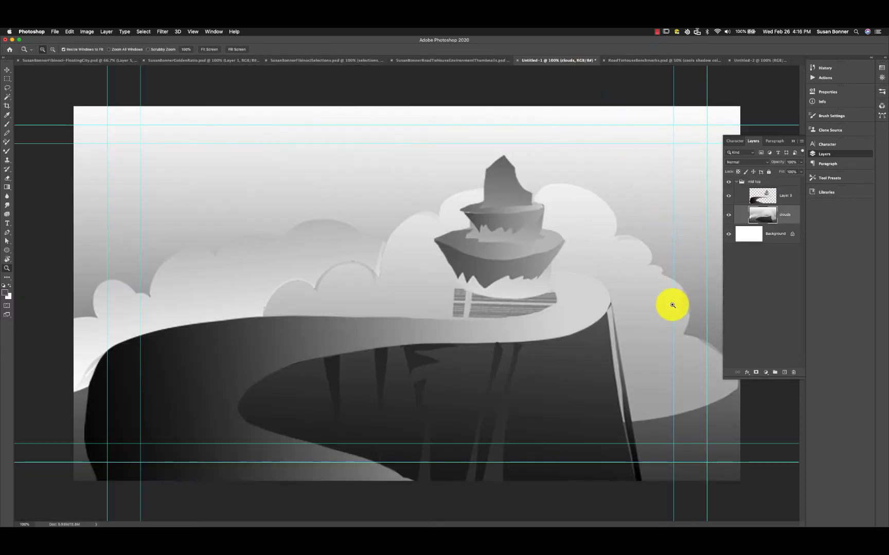
- Close the blank Untitled-2 document and create a new 1920 x 1080 pixel, 72 ppi document from the Film & Video HDTV 1080p preset
left_click(744, 60)
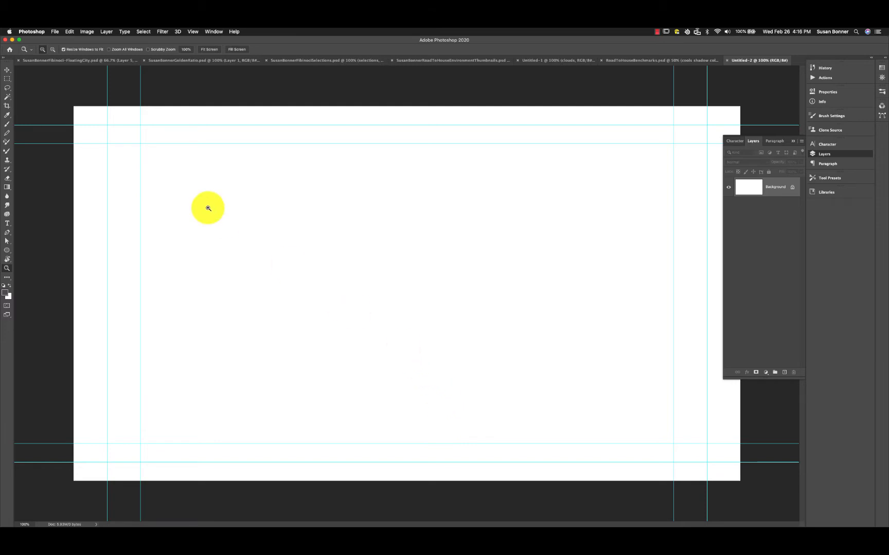
left_click(729, 62)
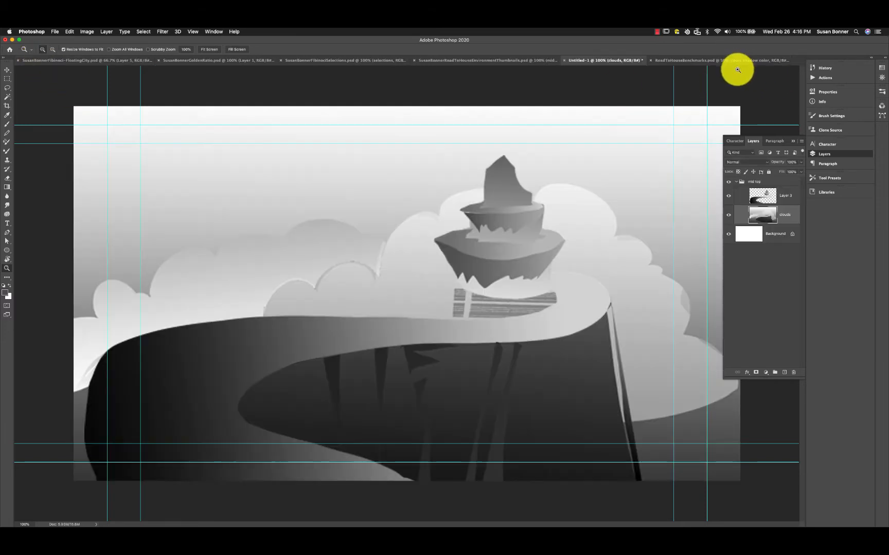
left_click(55, 32)
mouse_move(68, 33)
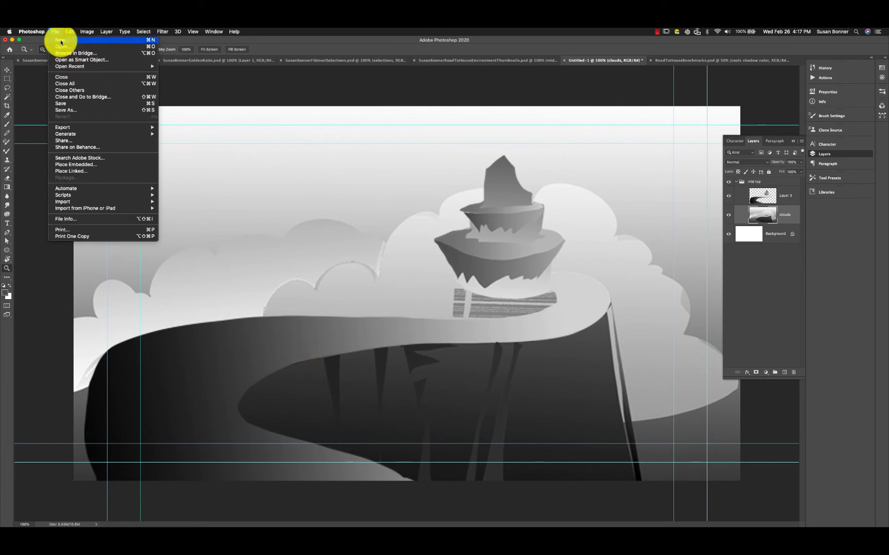
left_click(61, 41)
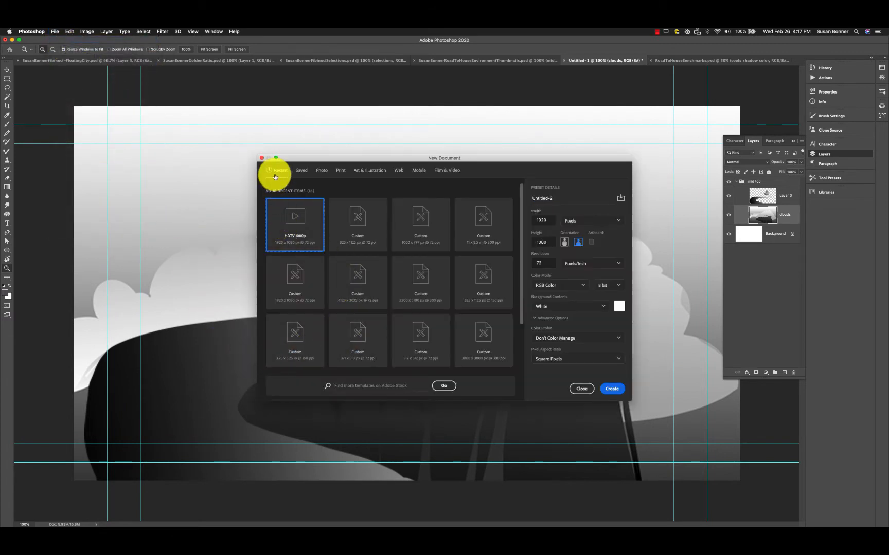
left_click(449, 173)
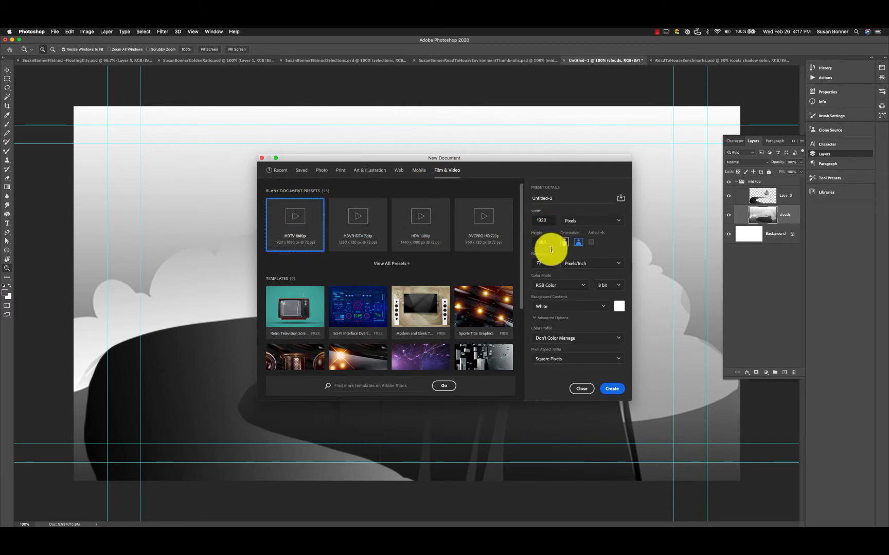
left_click(611, 389)
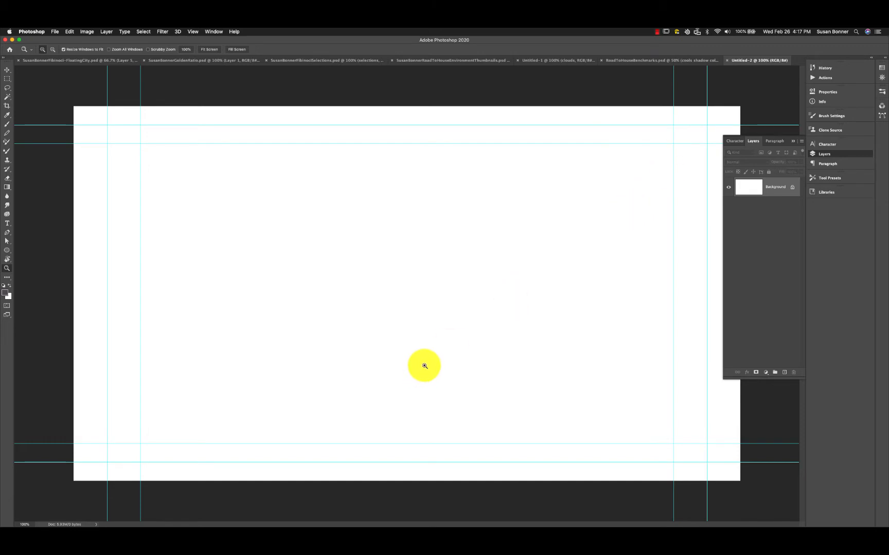
- Switch to full screen mode with the menu bar and reposition the blank canvas clear of the Layers panel
key("f")
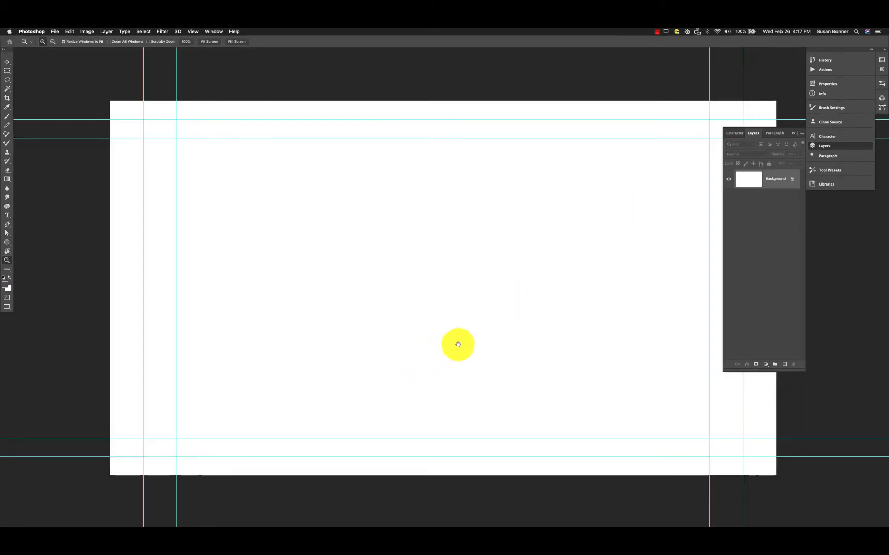
left_click_drag(458, 343, 400, 326)
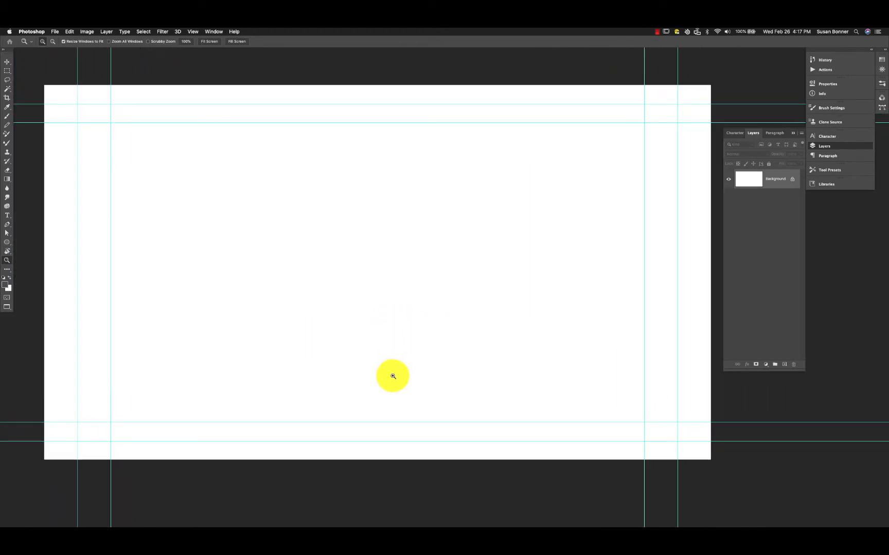
- Check which workspace is active in the list of available workspaces, without changing it
left_click(792, 186)
left_click(213, 32)
mouse_move(257, 47)
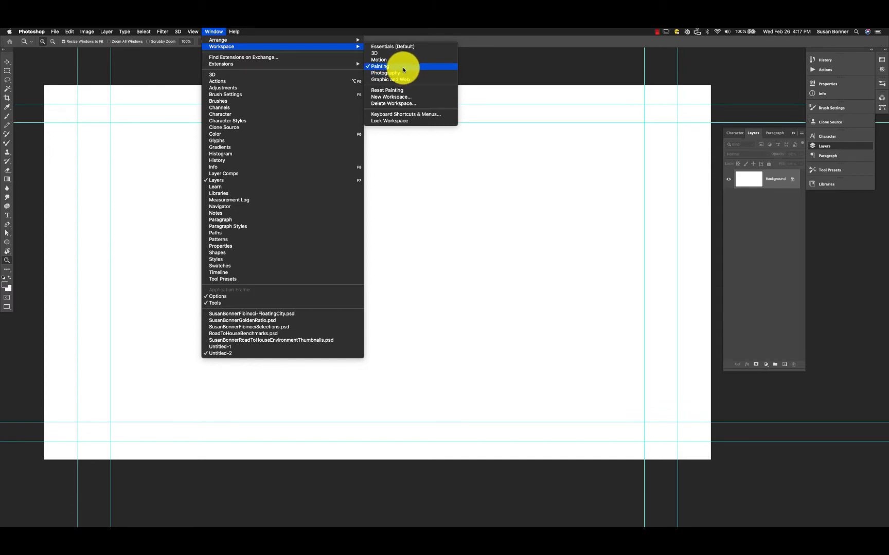
left_click(759, 218)
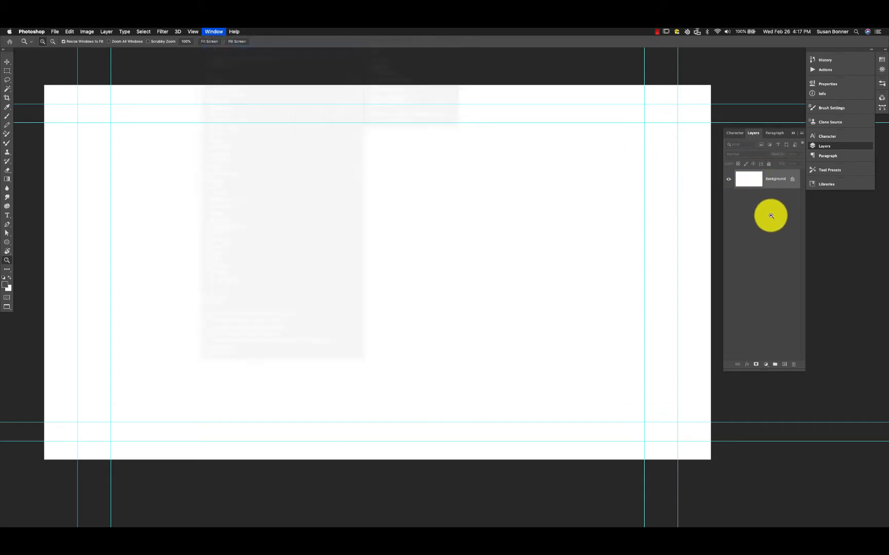
- Undock the Layers panel from its group and place it as a floating panel beside the canvas
left_click(825, 145)
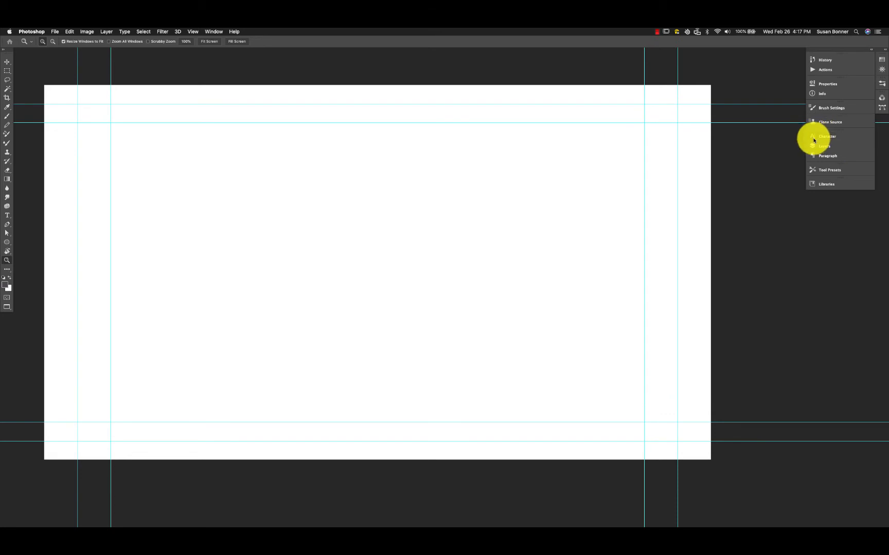
left_click(814, 146)
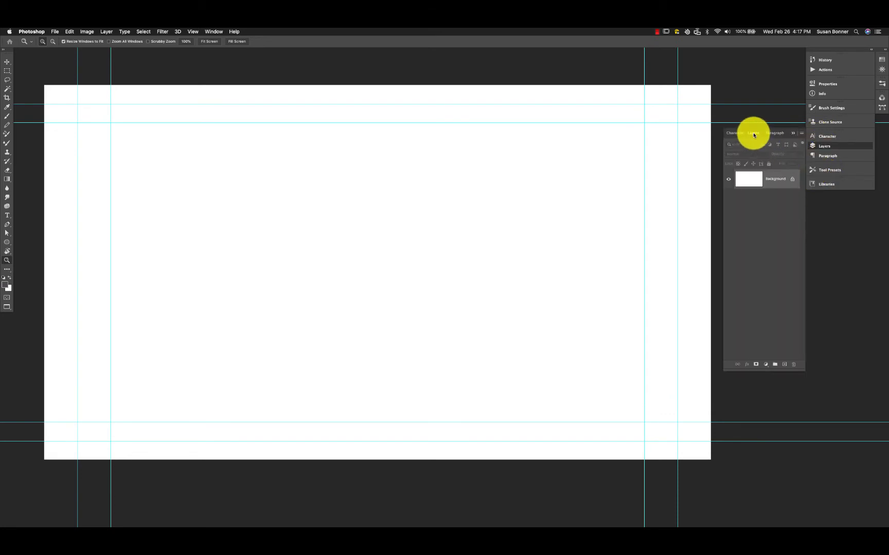
left_click_drag(753, 134, 693, 153)
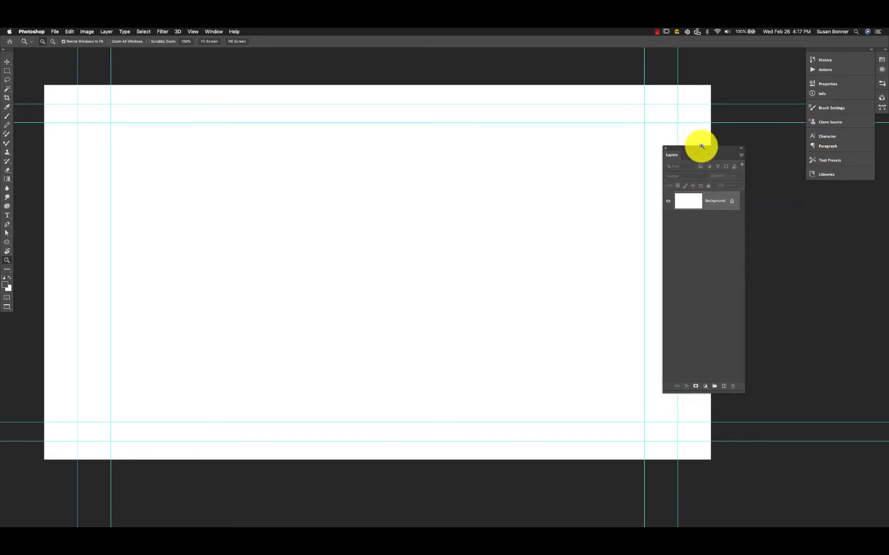
left_click_drag(710, 145, 762, 89)
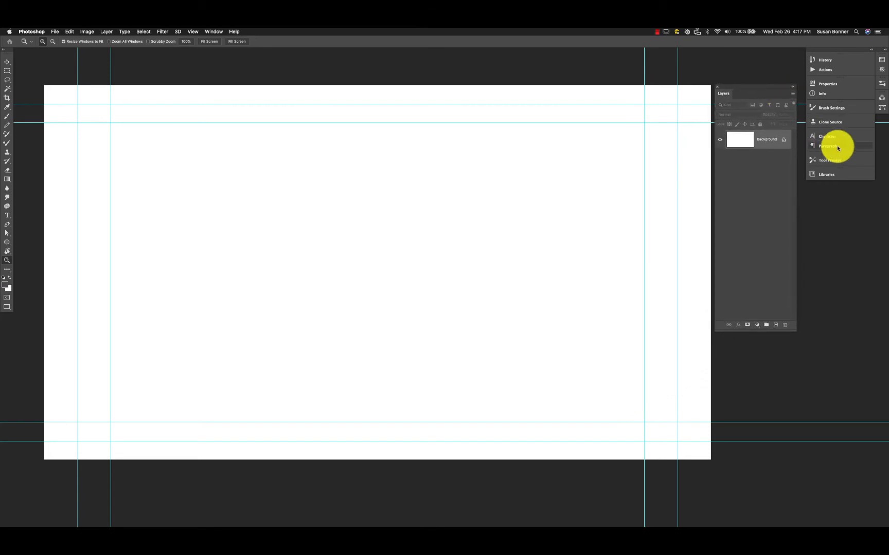
- Add a new layer and select a jagged, valley-shaped foreground across the lower canvas with the Polygonal Lasso, closing the outline outside the canvas edges
left_click(777, 326)
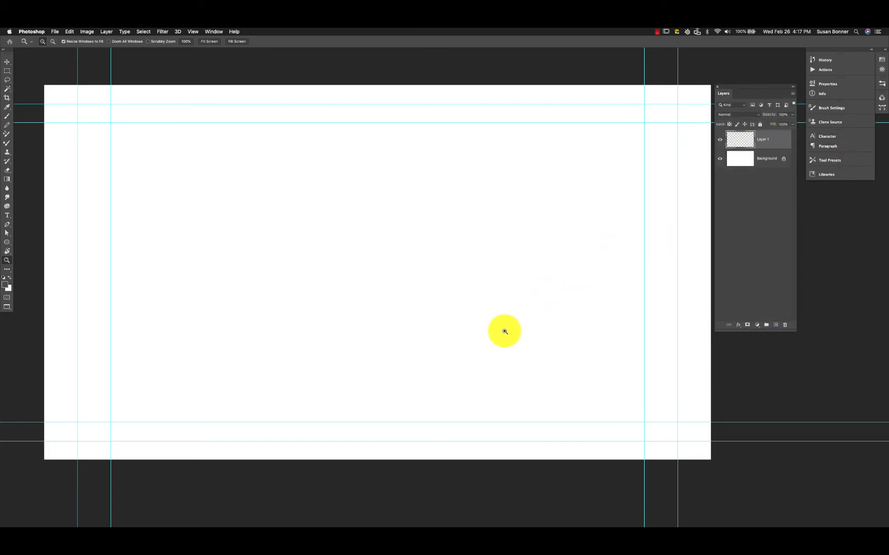
key("l")
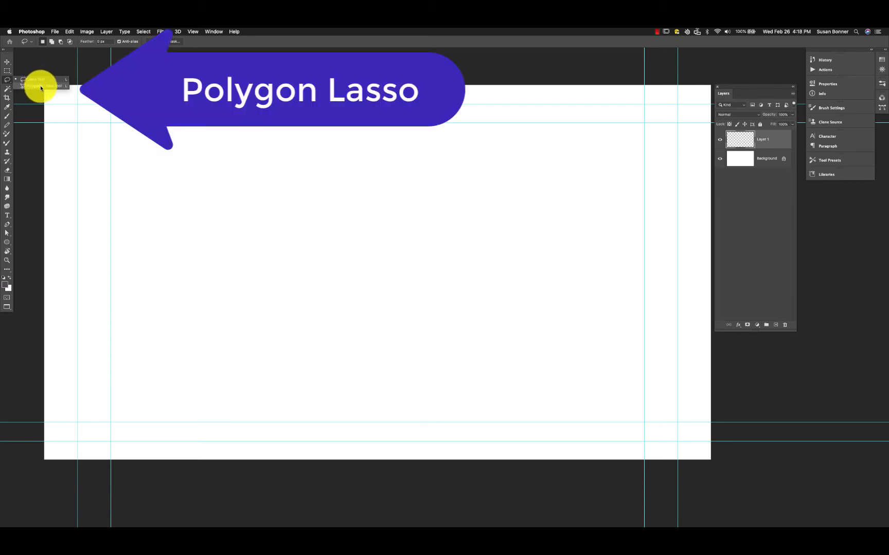
left_click(41, 86)
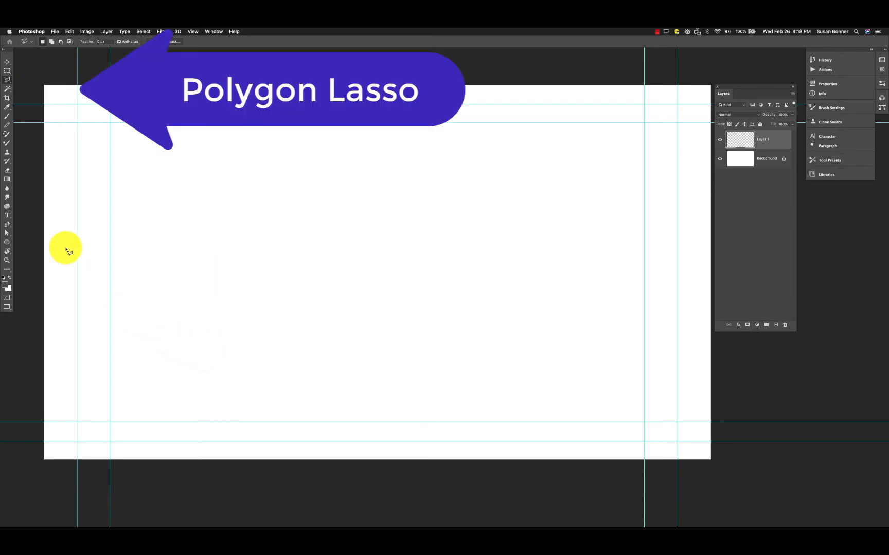
left_click(32, 183)
left_click(86, 146)
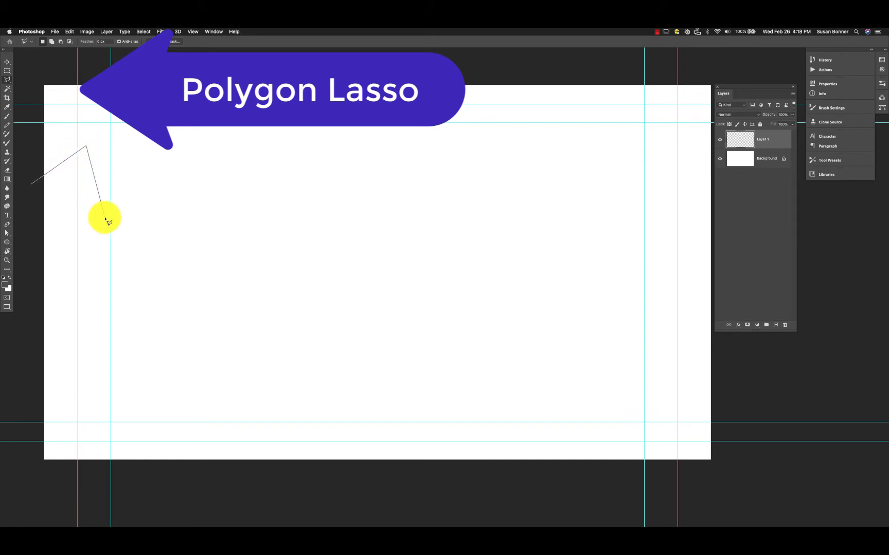
left_click(168, 381)
left_click(330, 398)
left_click(473, 358)
left_click(532, 386)
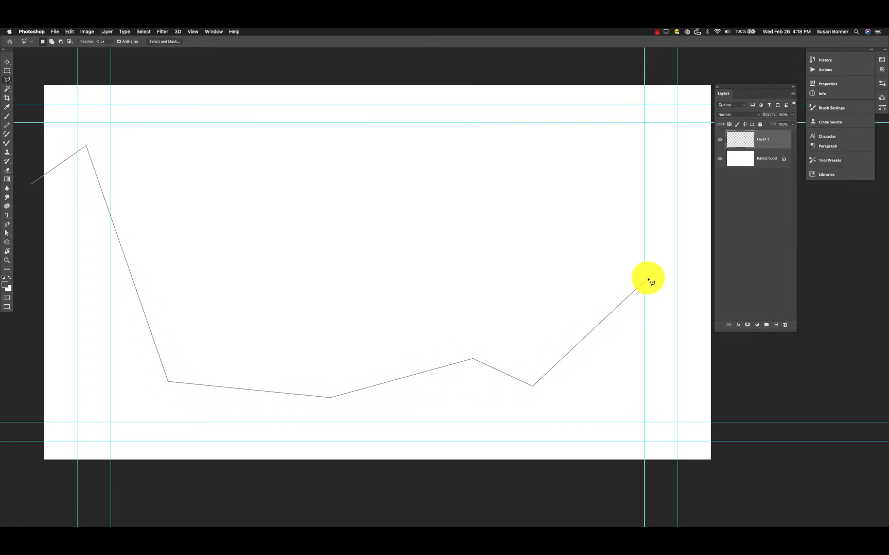
left_click(692, 250)
left_click(762, 63)
left_click(752, 424)
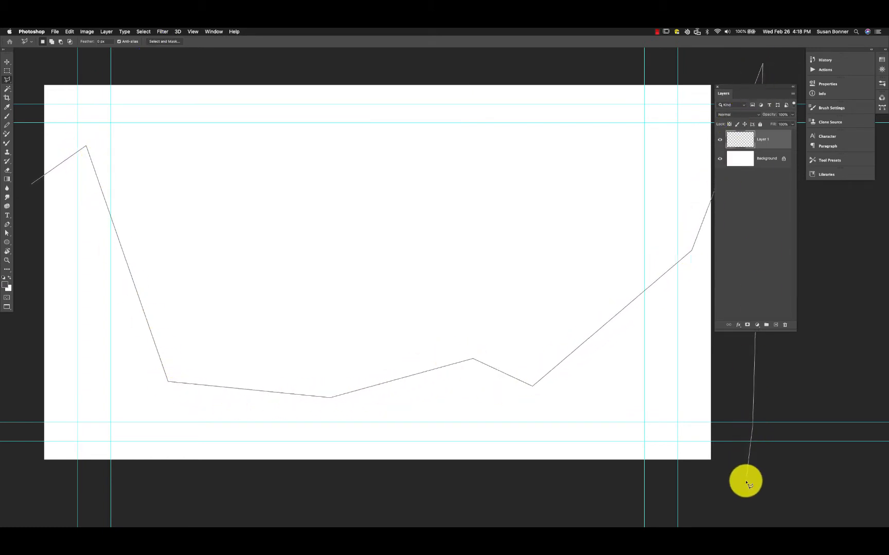
left_click(744, 481)
left_click(541, 494)
left_click(177, 498)
left_click(20, 467)
left_click(24, 378)
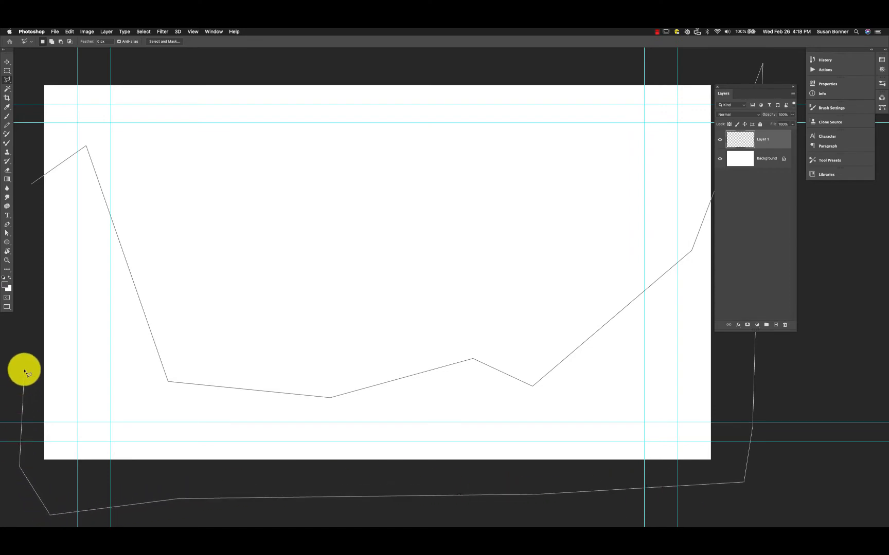
left_click(29, 196)
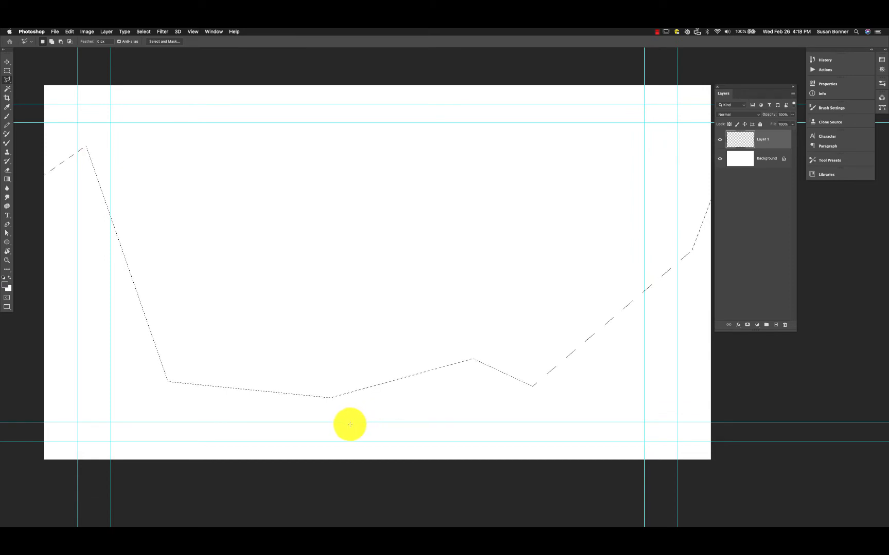
- Fill the valley-shaped foreground selection with dark gray using the Paint Bucket tool
key("g")
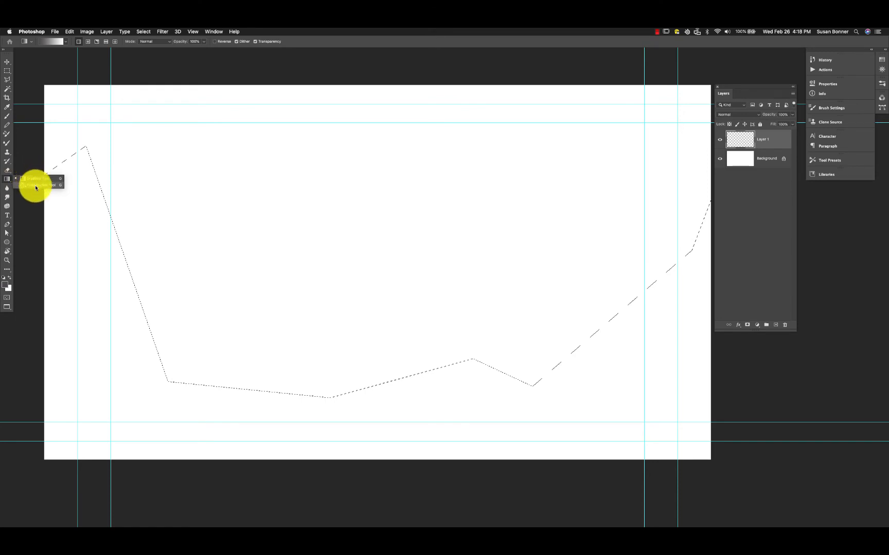
left_click(35, 186)
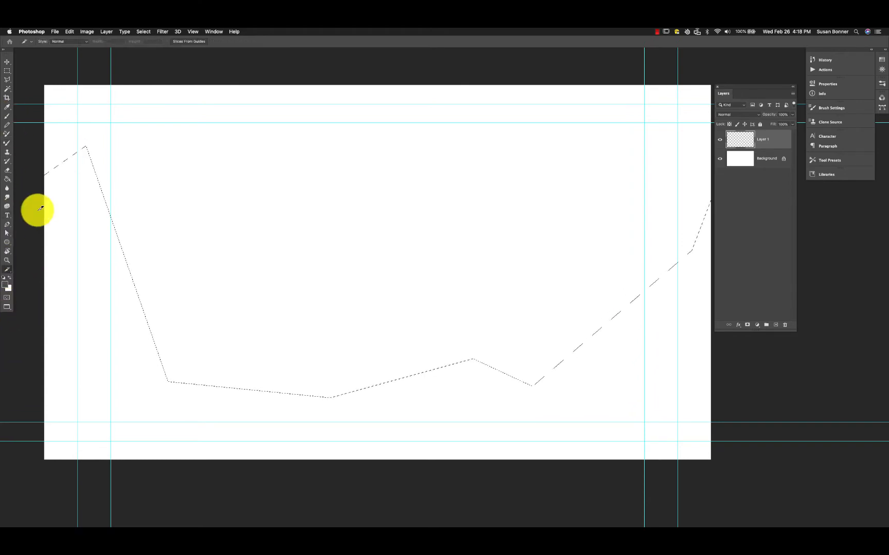
left_click(8, 179)
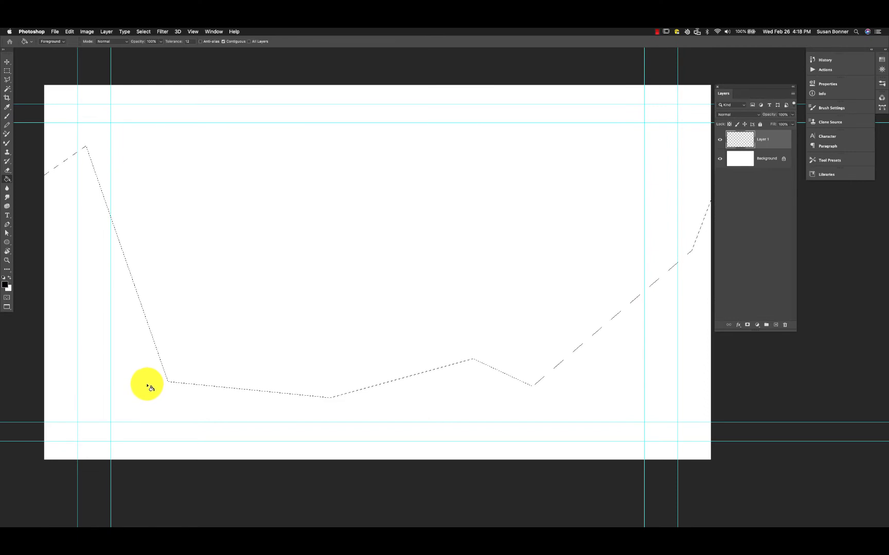
left_click(5, 289)
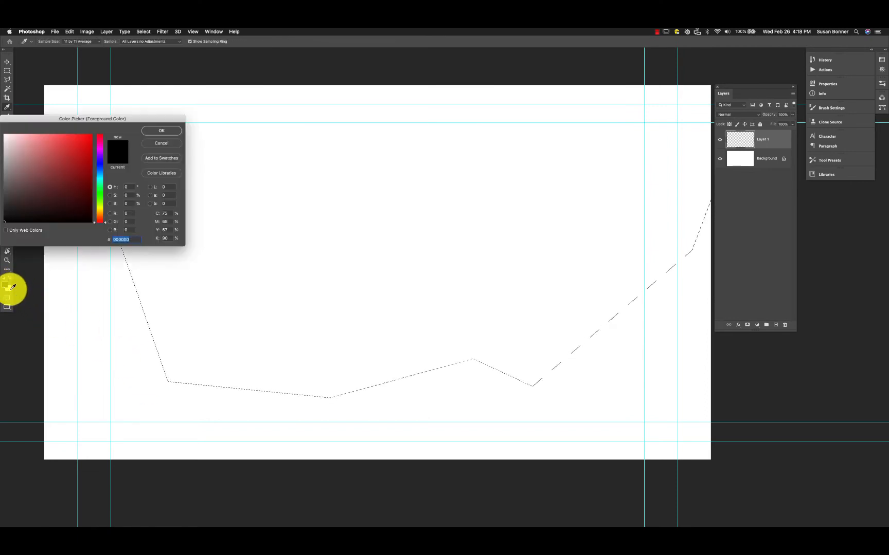
left_click_drag(103, 118, 764, 213)
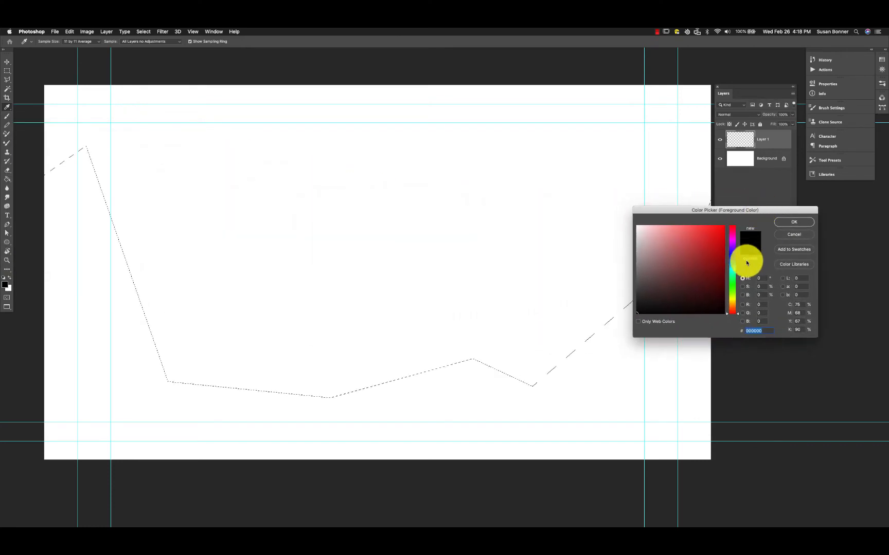
left_click(794, 222)
key("g")
left_click(303, 409)
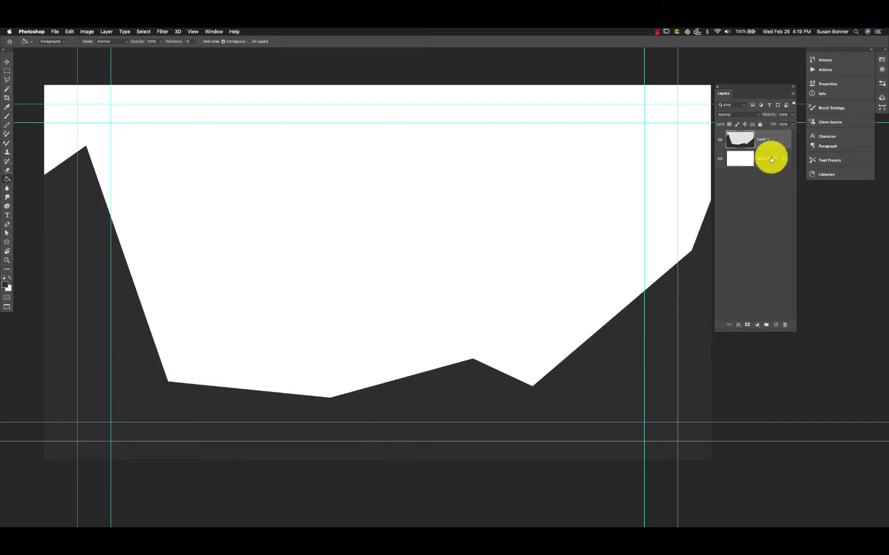
- Add a new layer and place it above the dark foreground layer at the top of the stack
left_click(775, 325)
left_click_drag(766, 166, 766, 167)
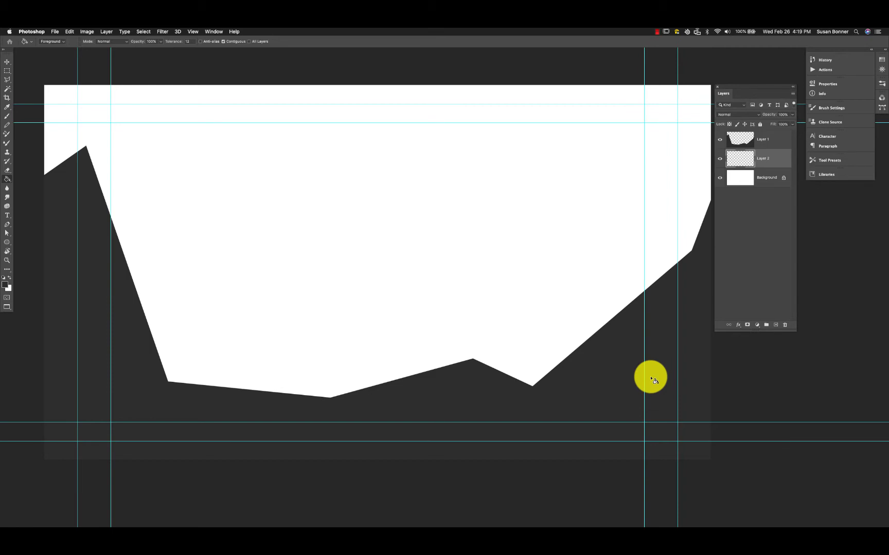
left_click_drag(762, 161, 766, 137)
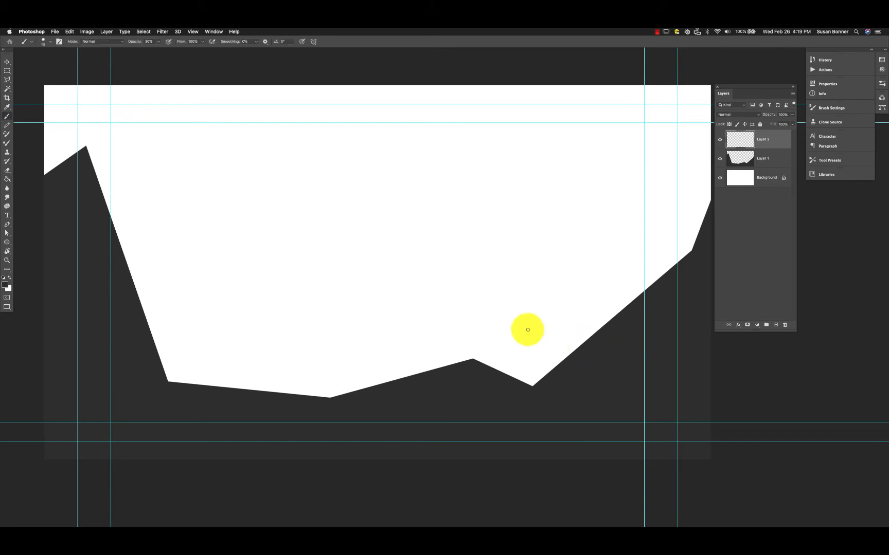
- Set up the Brush tool with the Hard Round Pressure Size preset from the General Brushes
left_click(6, 117)
left_click(49, 43)
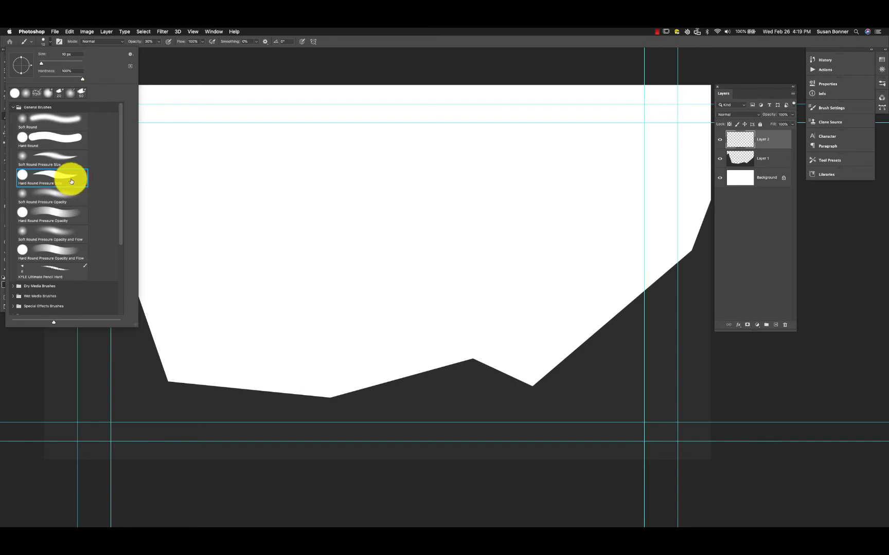
left_click(12, 107)
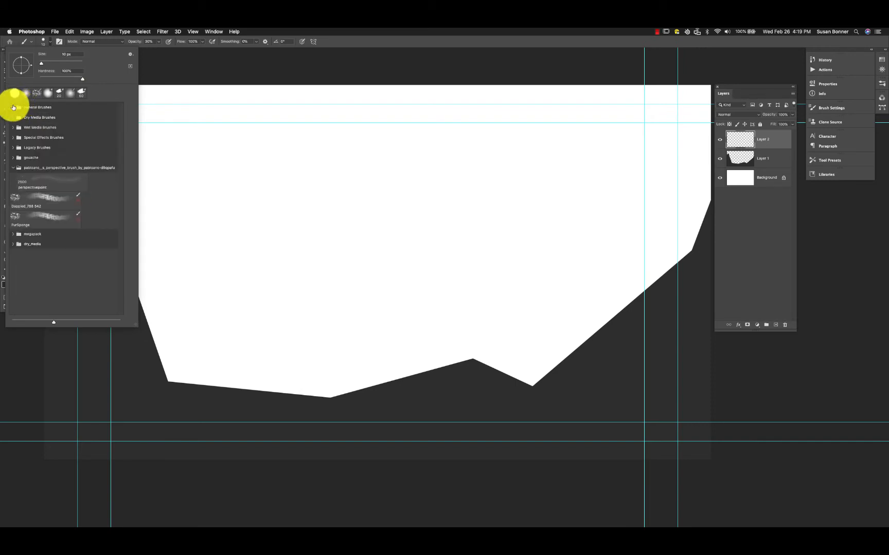
left_click(13, 108)
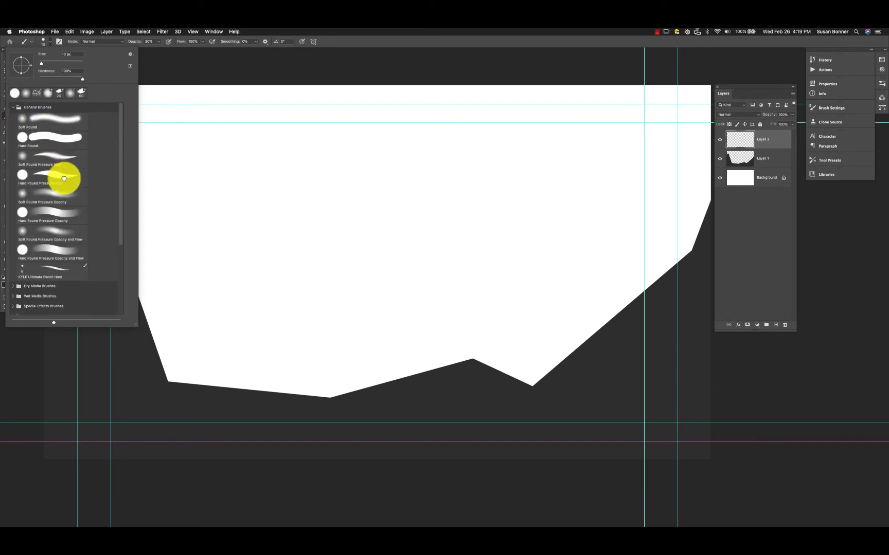
left_click(352, 41)
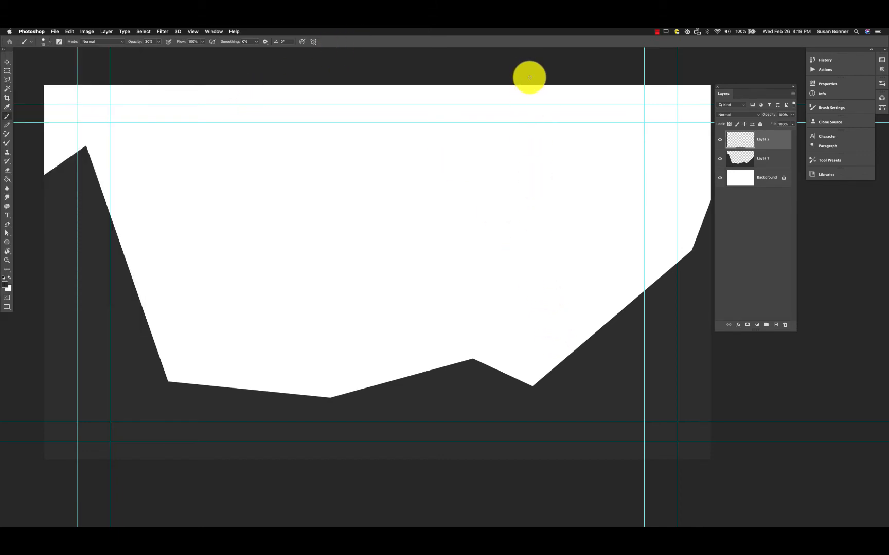
left_click_drag(531, 67, 518, 405)
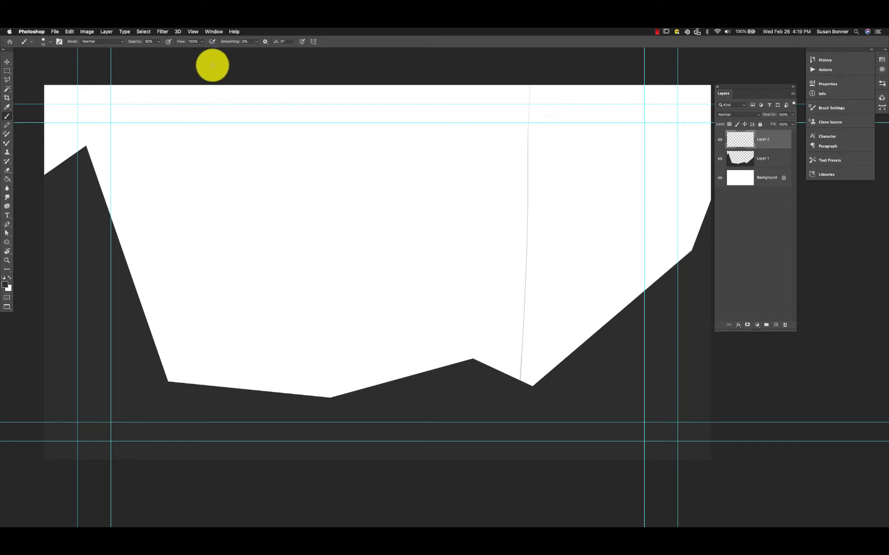
mouse_move(210, 65)
left_mouse_down()
mouse_move(223, 320)
mouse_move(219, 491)
left_mouse_up()
left_click_drag(32, 173, 717, 176)
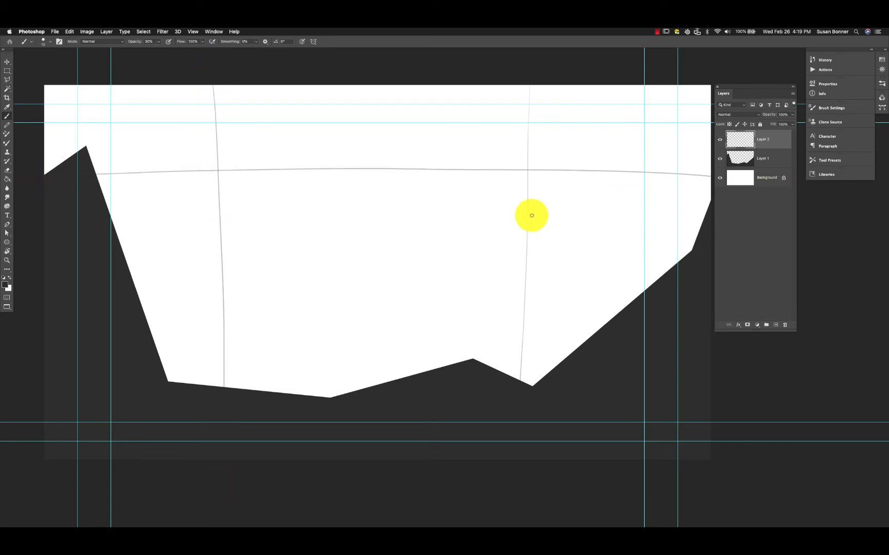
left_click_drag(144, 310, 635, 298)
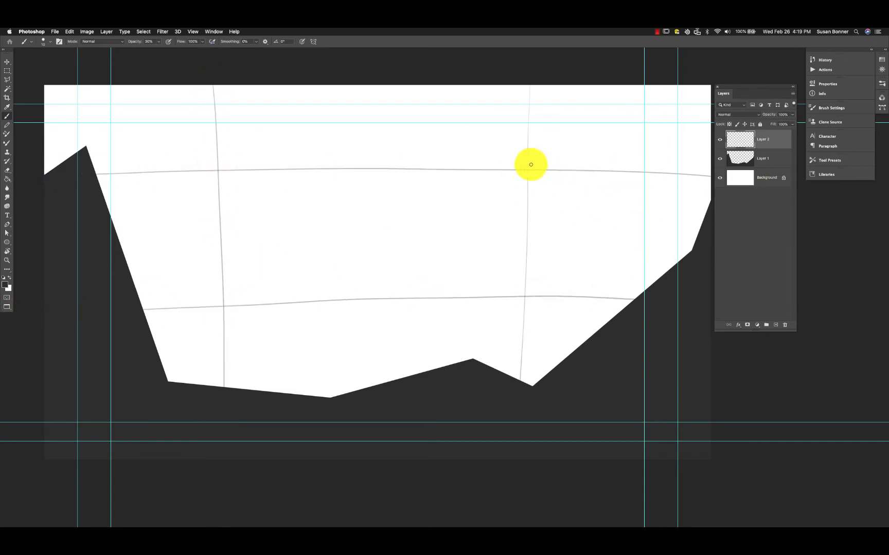
left_click_drag(530, 162, 528, 156)
key("super+z")
key("super+z")
key("super+z")
key("super+z")
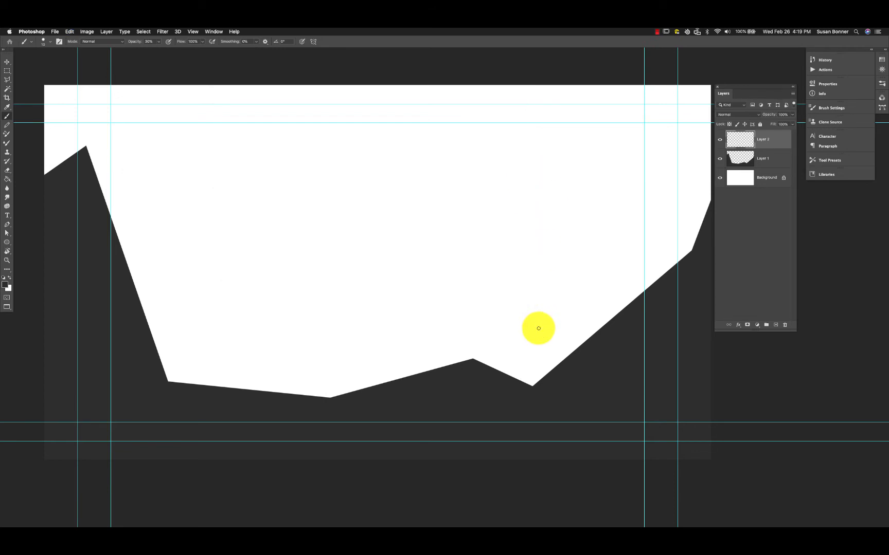
- Sketch two vertical and two horizontal rule-of-thirds lines across the canvas and circle their upper-right intersection
key("z")
left_click(530, 261, "alt")
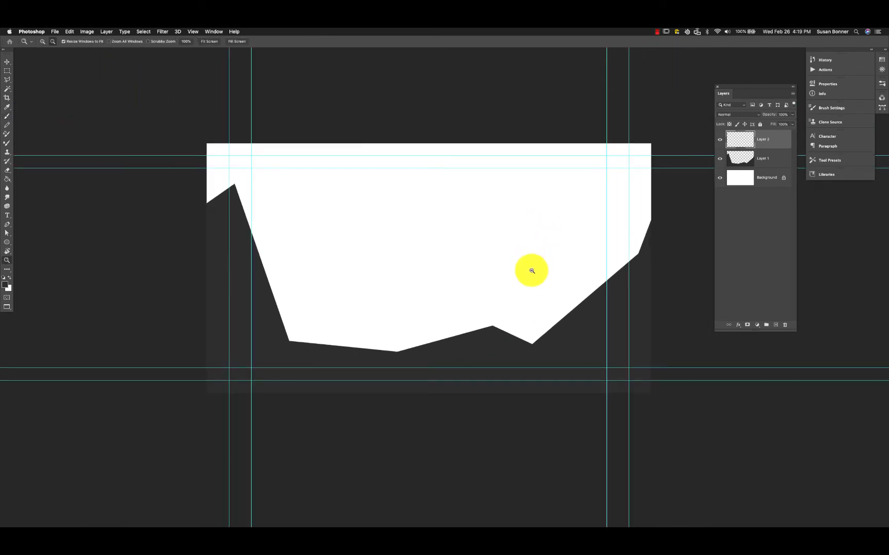
left_click(532, 290, "alt")
left_click_drag(536, 303, 440, 304)
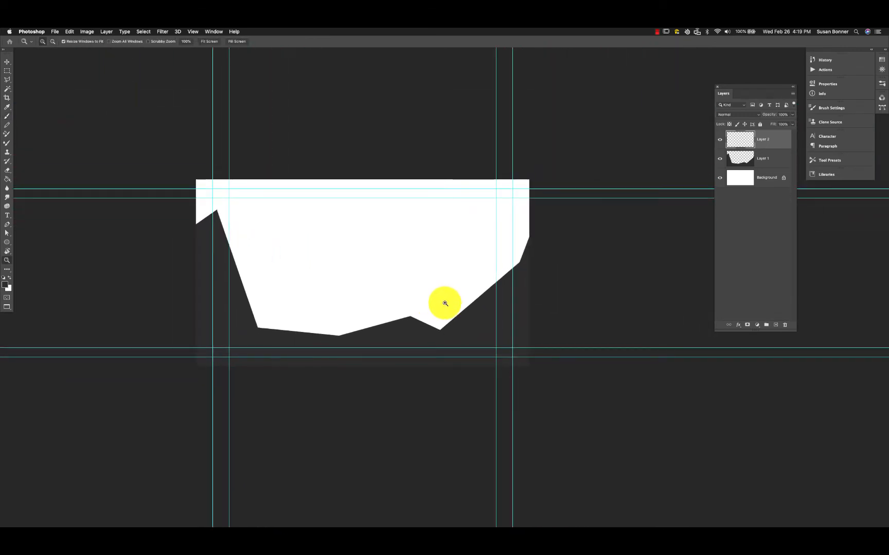
key("b")
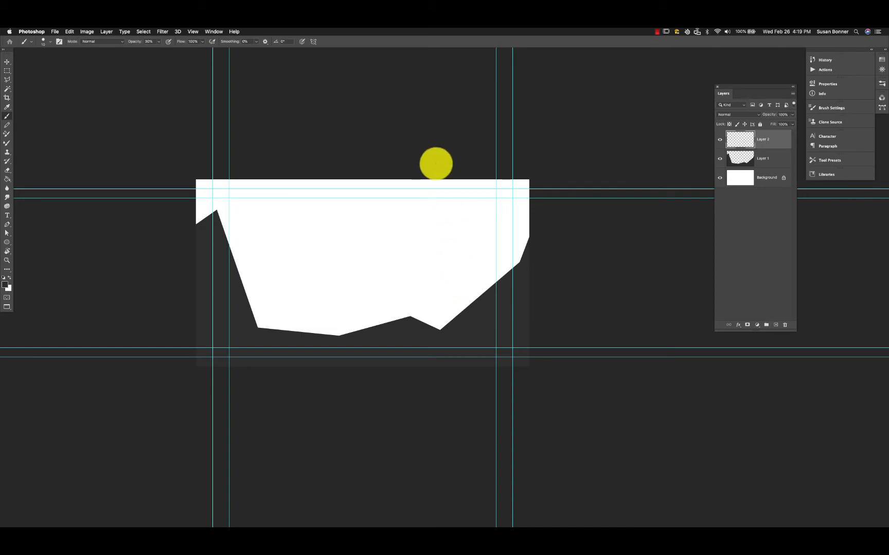
left_click_drag(428, 155, 428, 396)
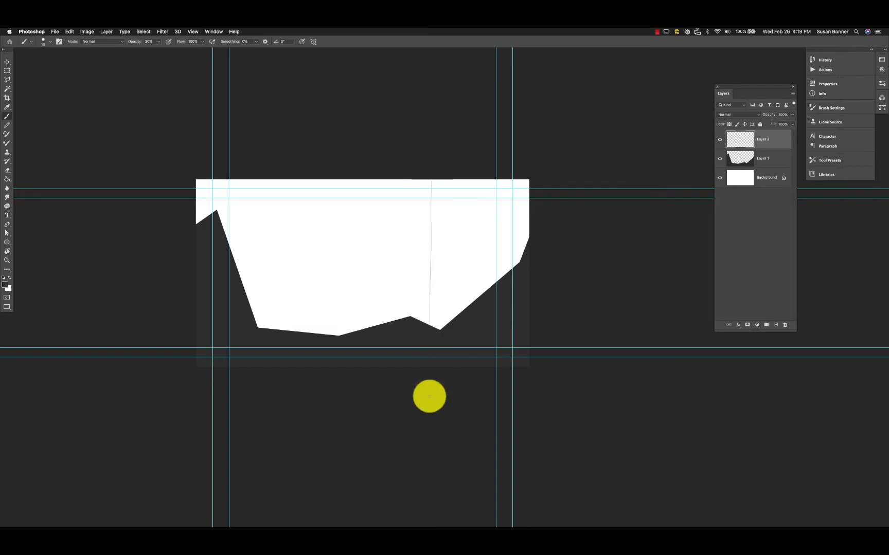
left_click_drag(308, 168, 300, 363)
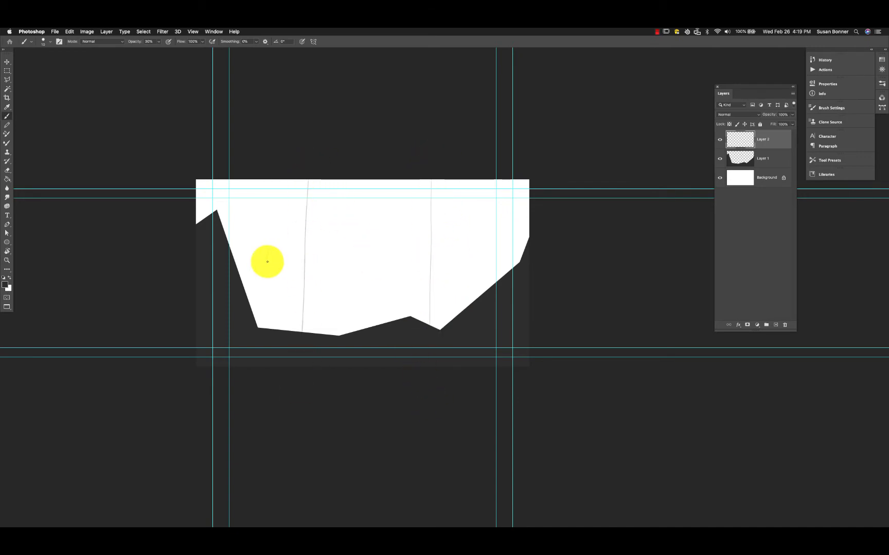
left_click_drag(184, 243, 563, 240)
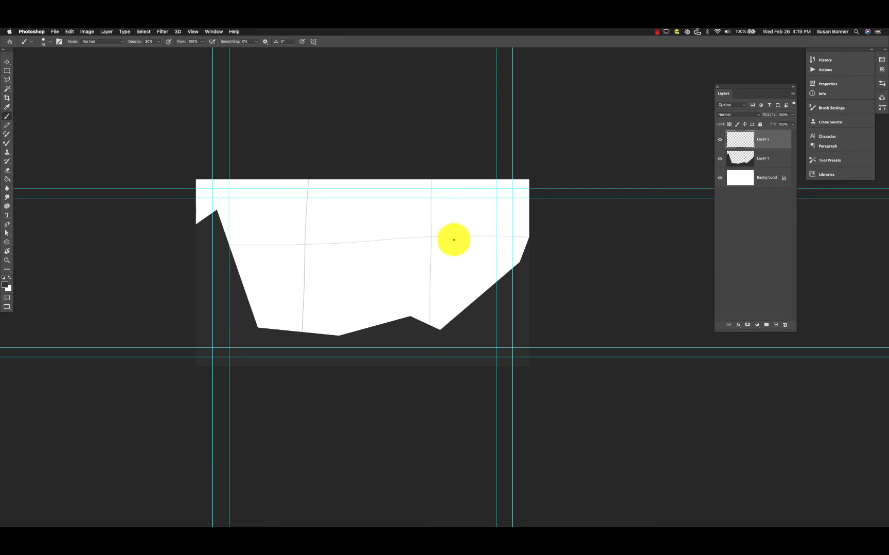
left_click_drag(183, 291, 537, 290)
mouse_move(433, 228)
left_mouse_down()
mouse_move(449, 232)
mouse_move(427, 230)
left_mouse_up()
- Narrow the rule-of-thirds sketch with Free Transform, shift it slightly left and keep it spanning the canvas height
key("ctrl+t")
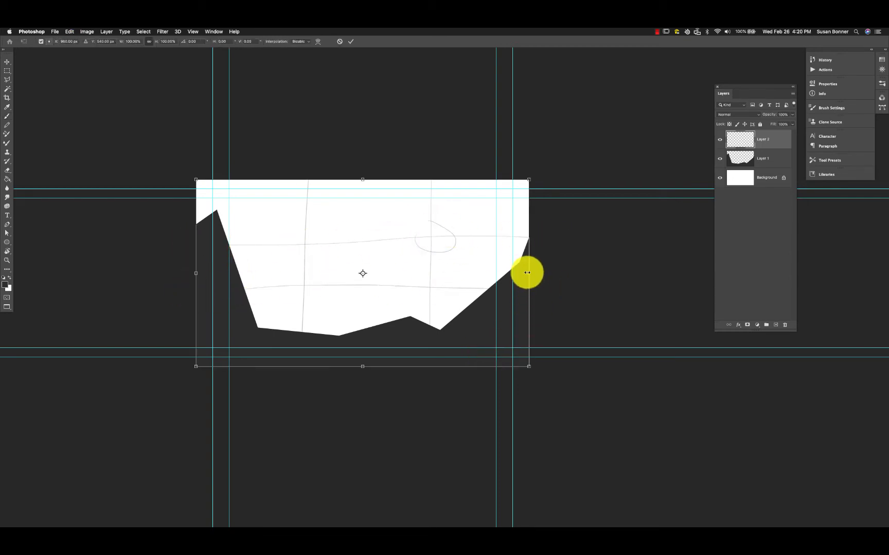
left_click_drag(529, 273, 495, 269)
left_click_drag(346, 187, 345, 178)
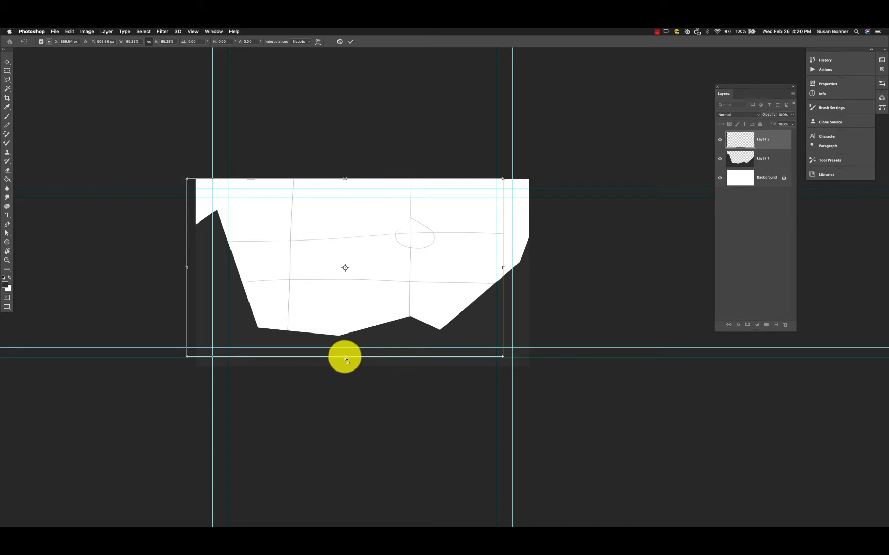
left_click_drag(344, 358, 344, 367)
mouse_move(502, 272)
left_mouse_down()
mouse_move(512, 266)
mouse_move(506, 274)
left_mouse_up()
key("Return")
key("b")
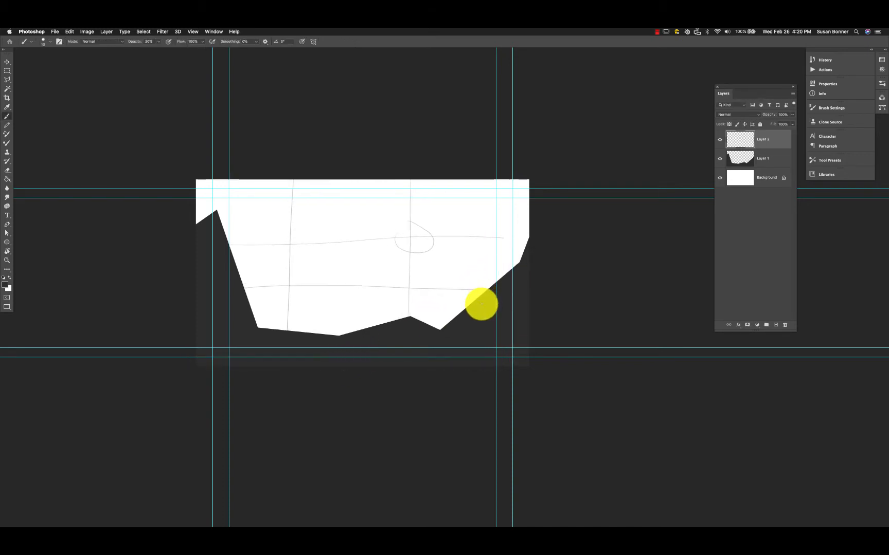
- Rename the grid sketch layer as "rule of thirds" and lock it
double_click(763, 140)
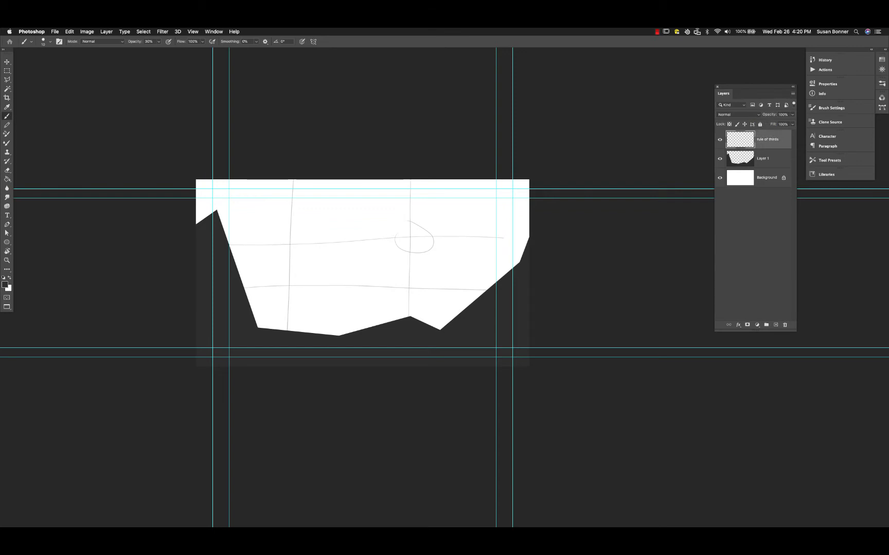
left_click(759, 124)
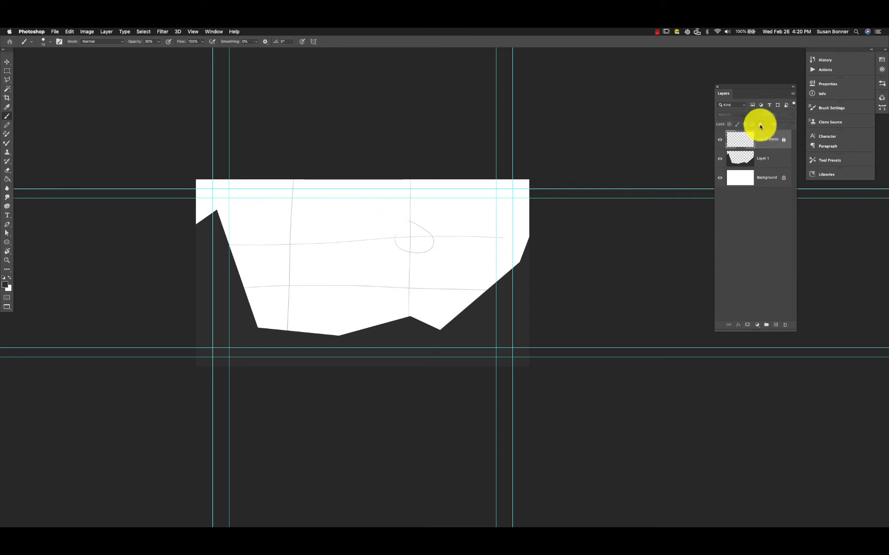
- Add a layer named "midgrond" beneath the dark foreground layer and rename the foreground layer as "front"
left_click(770, 159)
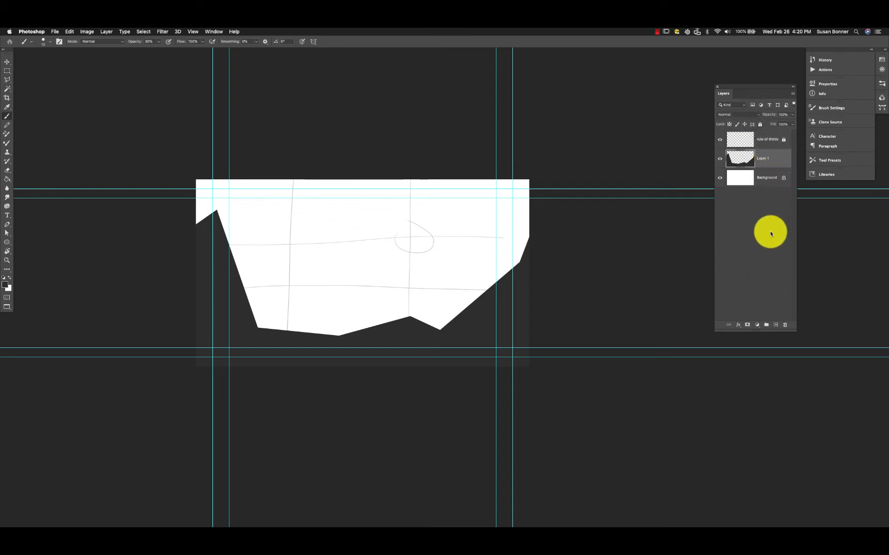
left_click(775, 327)
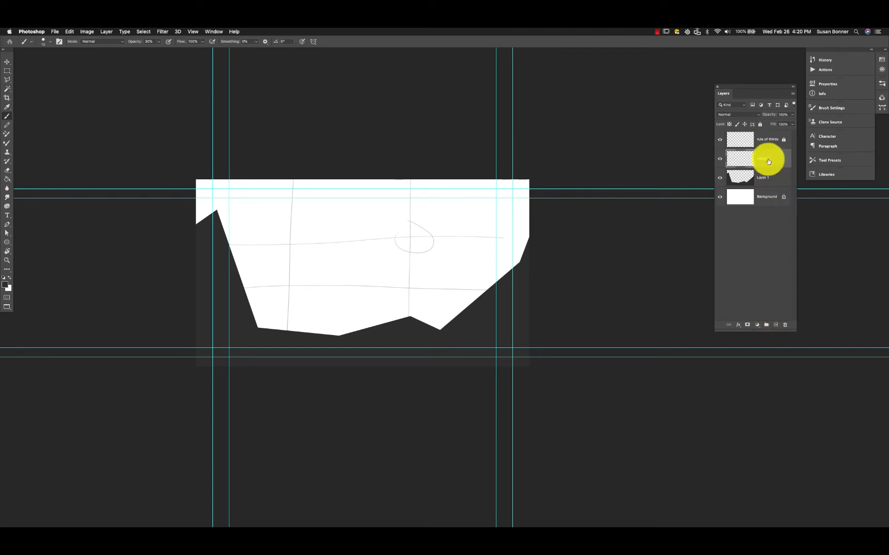
left_click_drag(768, 161, 763, 178)
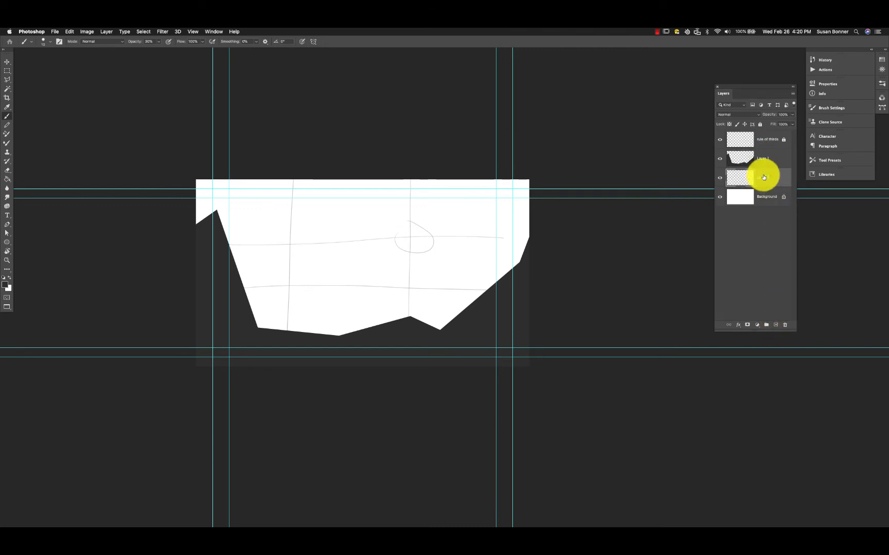
double_click(763, 178)
left_click(763, 160)
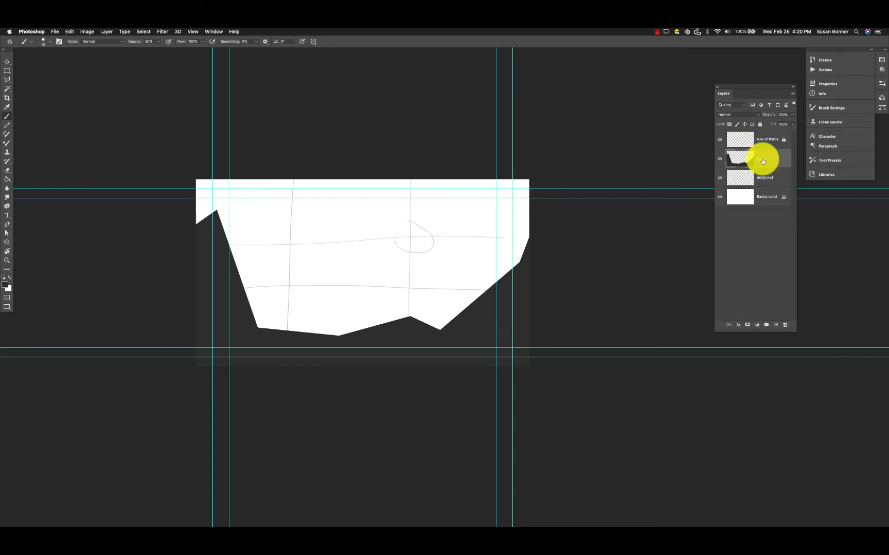
double_click(764, 158)
- On the midgrond layer, outline a winding path with the freehand Lasso from the lower-left foreground up to the circled intersection
left_click(764, 176)
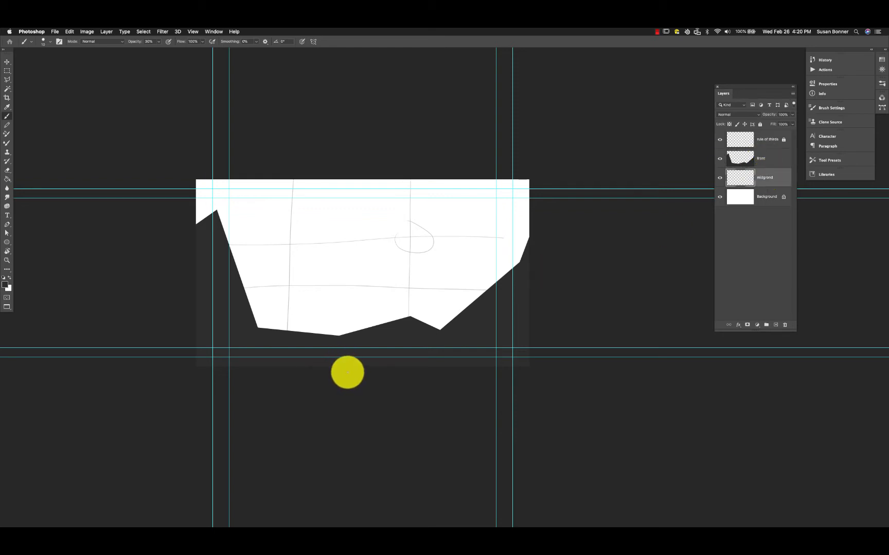
left_click(7, 80)
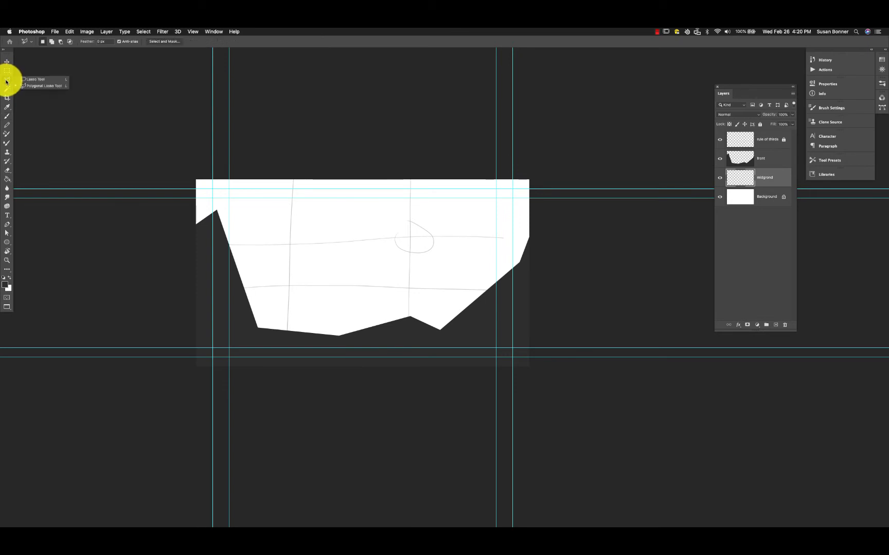
left_click(29, 80)
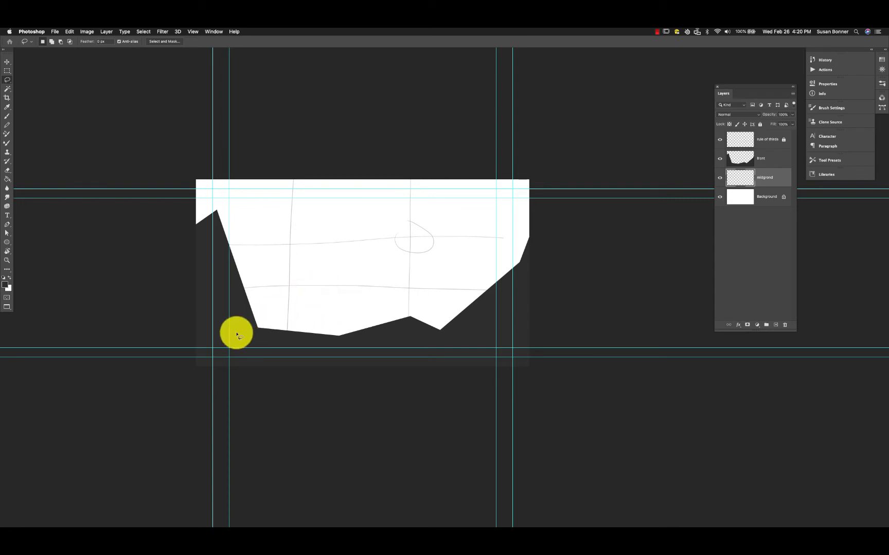
mouse_move(231, 338)
left_mouse_down()
mouse_move(254, 307)
mouse_move(298, 286)
mouse_move(409, 274)
mouse_move(381, 255)
mouse_move(391, 251)
mouse_move(421, 248)
mouse_move(408, 259)
mouse_move(443, 272)
mouse_move(350, 300)
mouse_move(316, 321)
mouse_move(323, 346)
mouse_move(235, 341)
left_mouse_up()
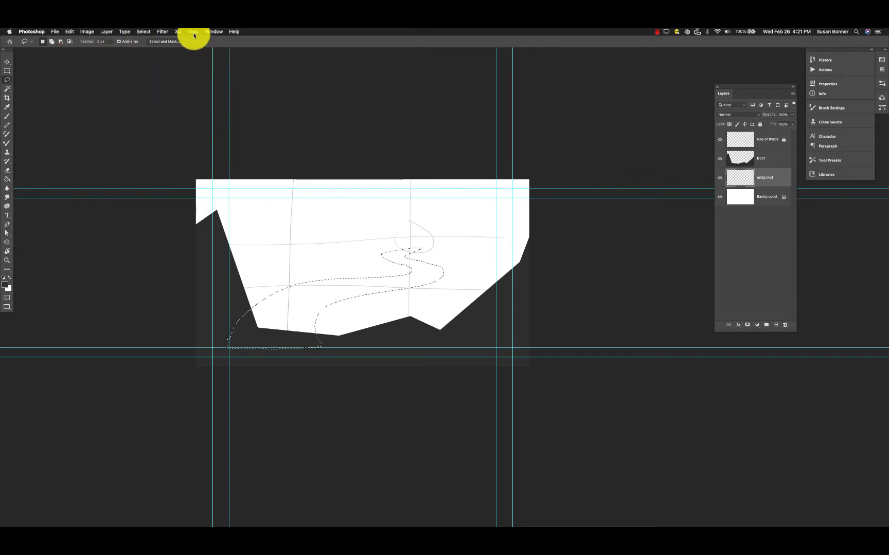
left_click(193, 32)
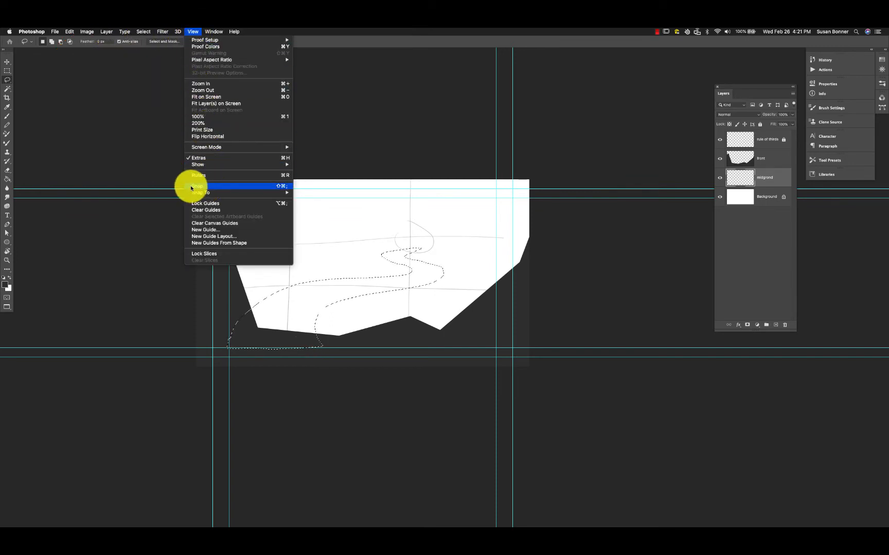
mouse_move(210, 195)
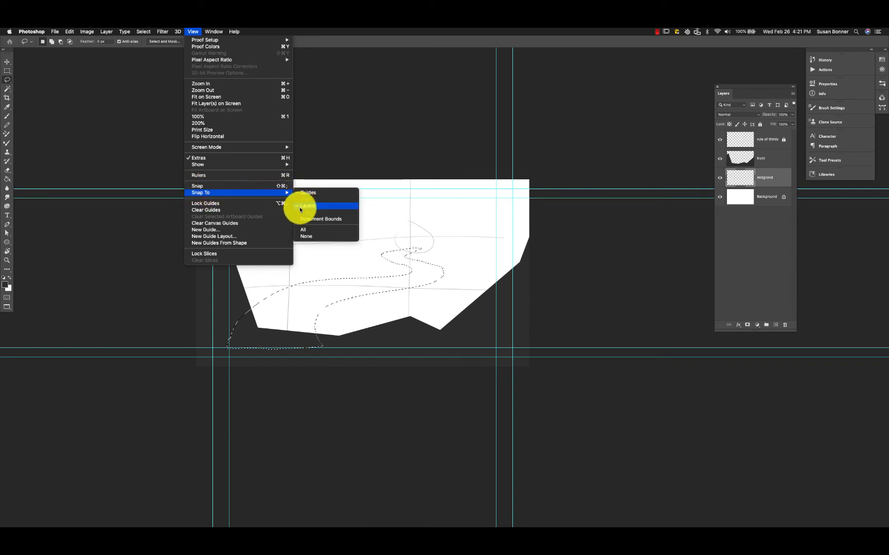
left_click(304, 38)
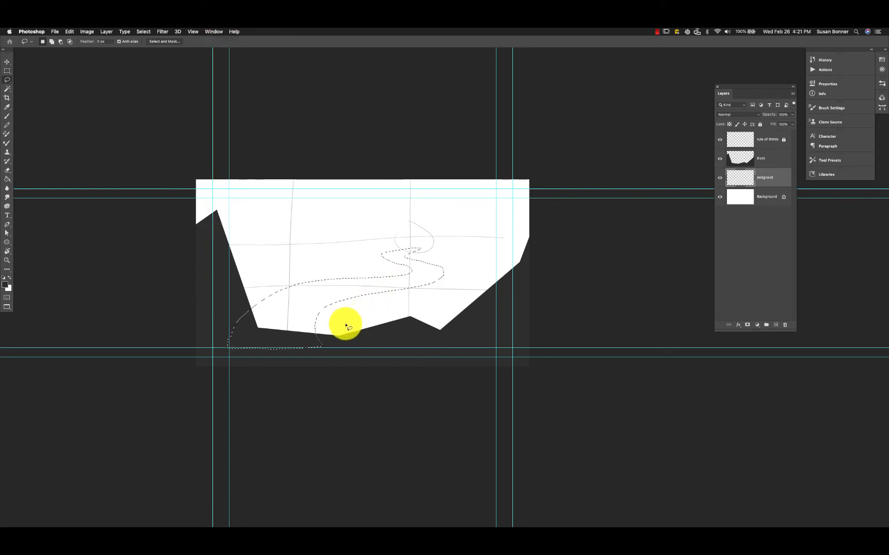
- Fill the winding path selection with a dark grey of 33% brightness using the Paint Bucket, and deselect it
key("g")
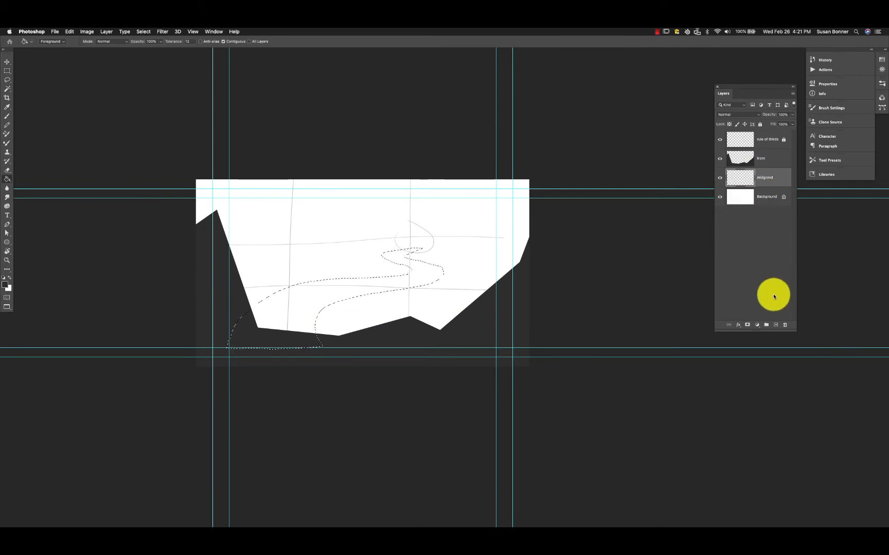
left_click(6, 286)
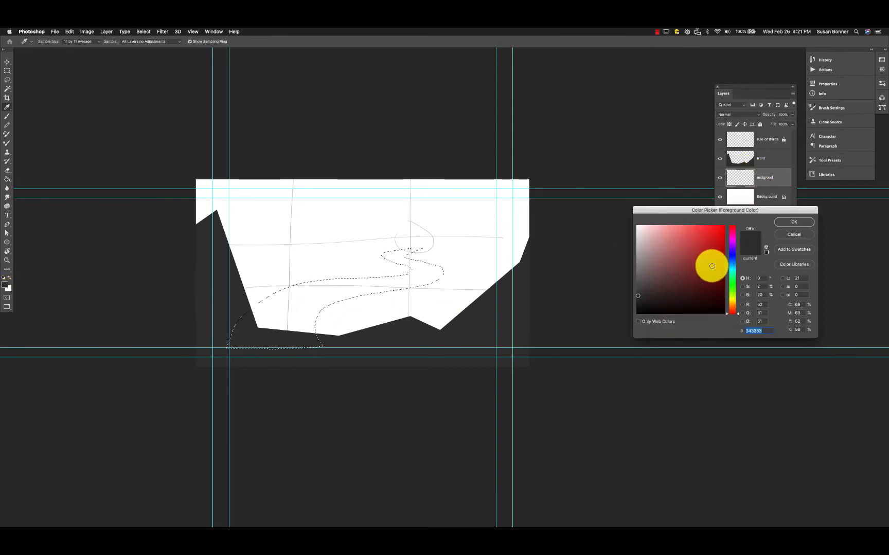
left_click(637, 285)
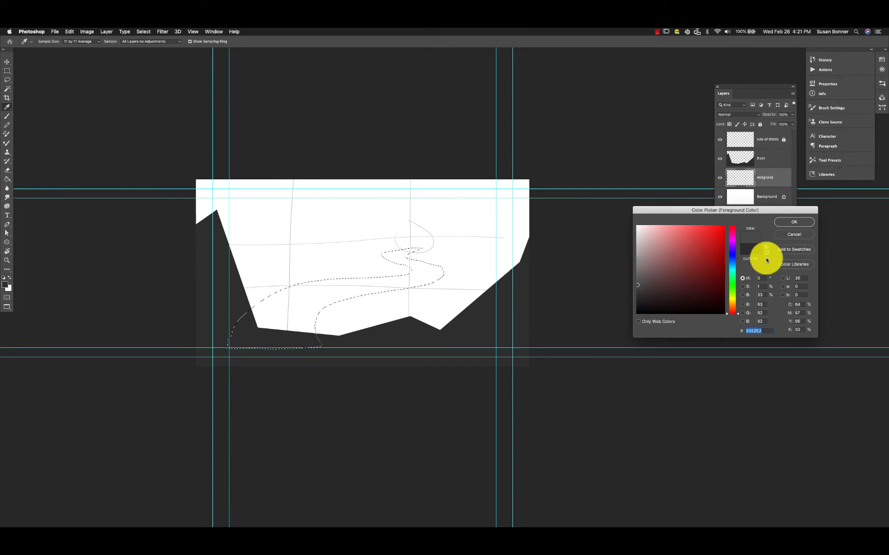
left_click(794, 222)
left_click(366, 292)
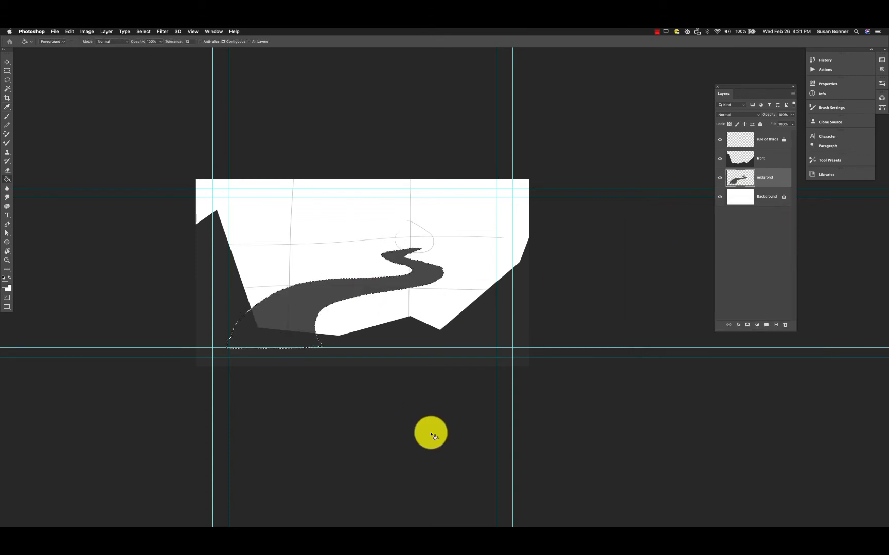
key("super+d")
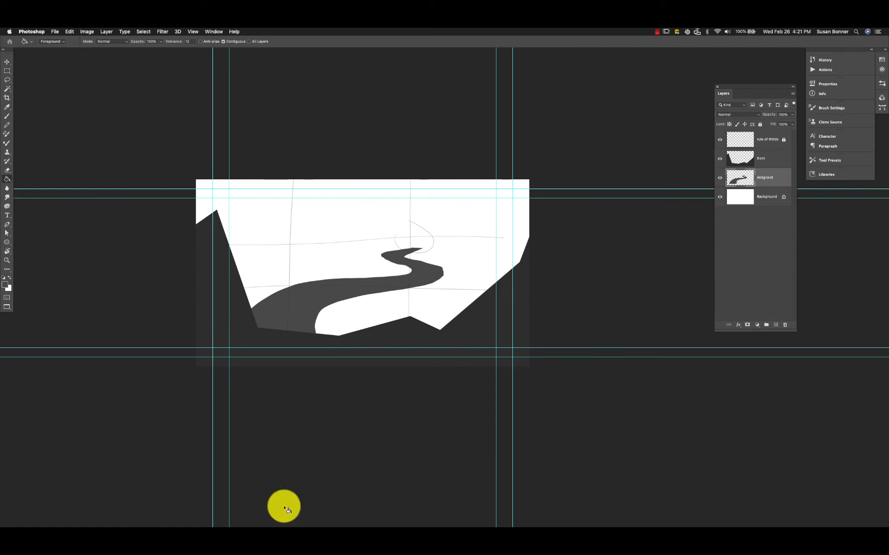
- Lasso the area beneath the path from its far tip down into the foreground, fill its empty parts with grey #7a7878, and deselect
key("l")
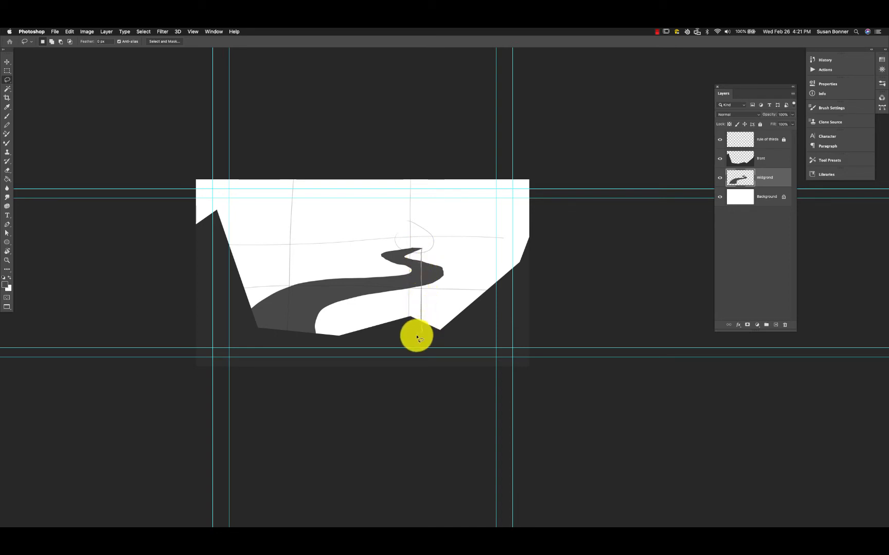
mouse_move(418, 338)
left_mouse_down()
mouse_move(271, 344)
mouse_move(360, 294)
left_mouse_up()
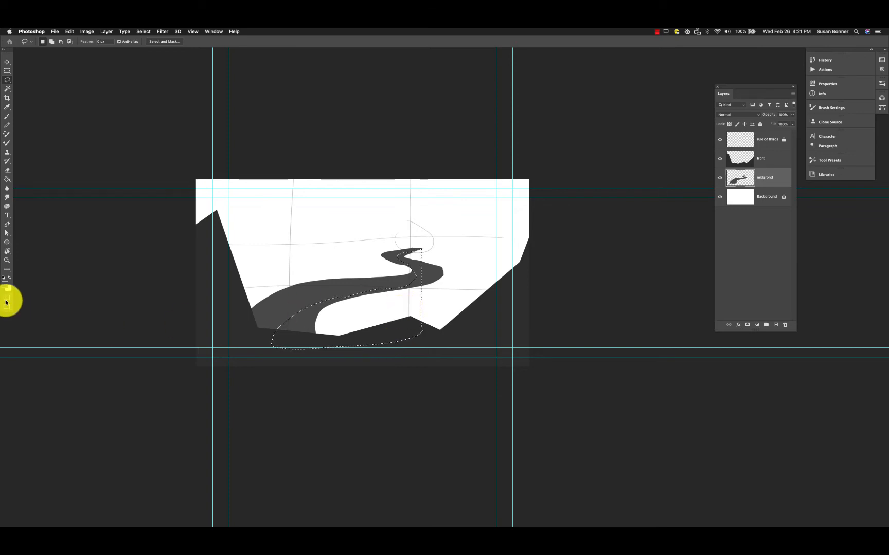
left_click(5, 285)
left_click(641, 272)
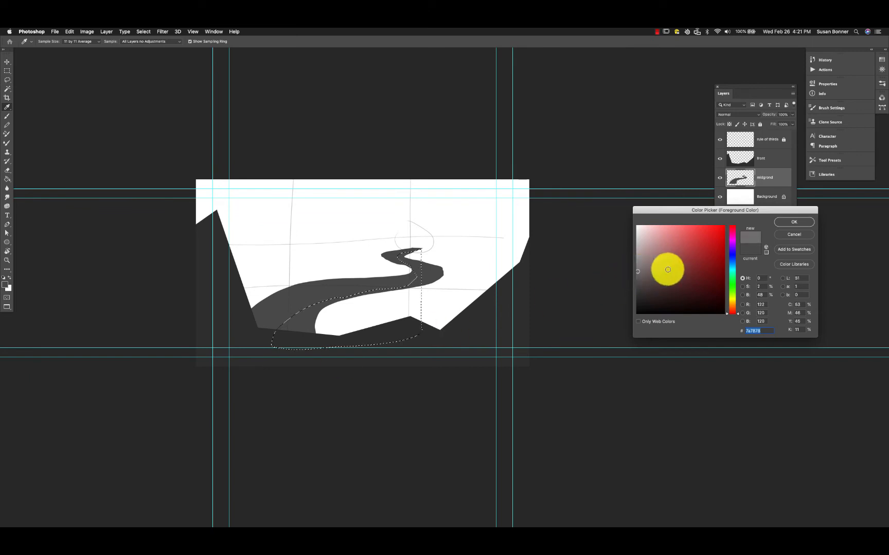
left_click(794, 222)
key("g")
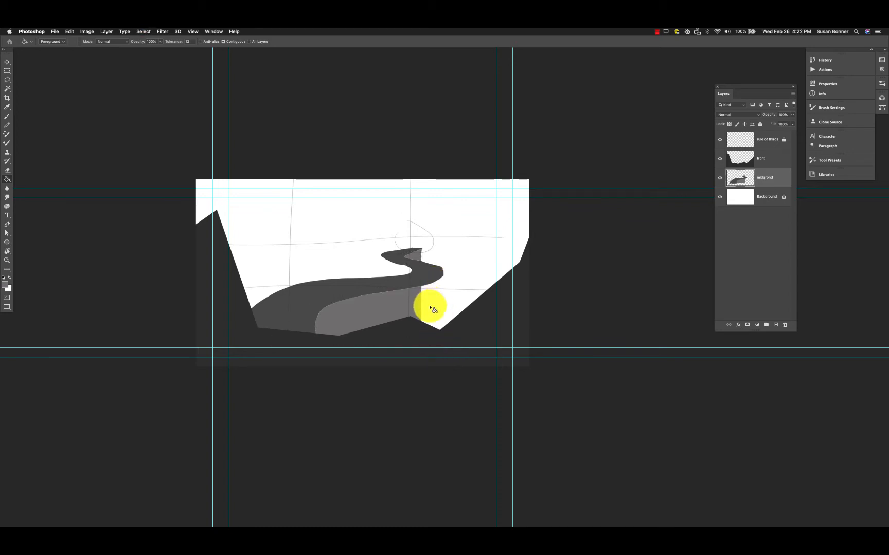
- Lasso the cliff strip under the path's right-hand bend, fill its empty part with lighter grey #989898, and deselect
key("l")
left_click_drag(443, 272, 446, 338)
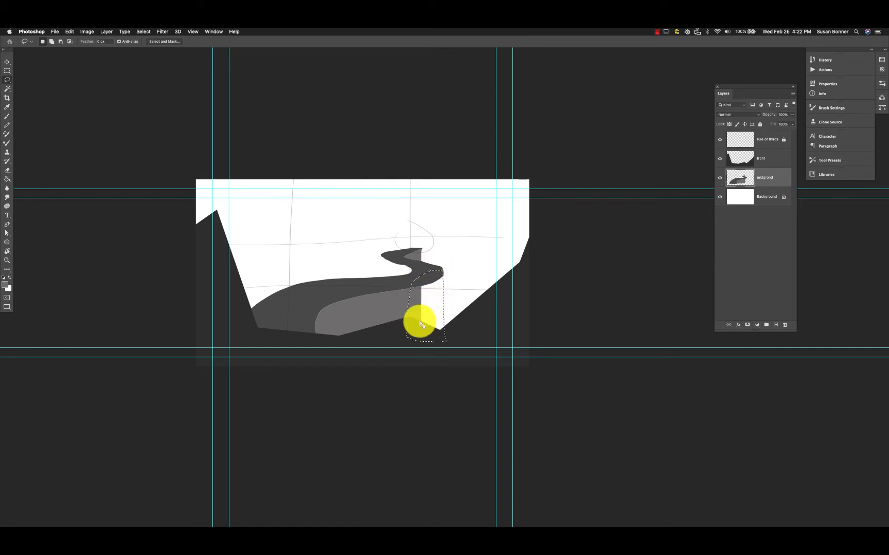
key("g")
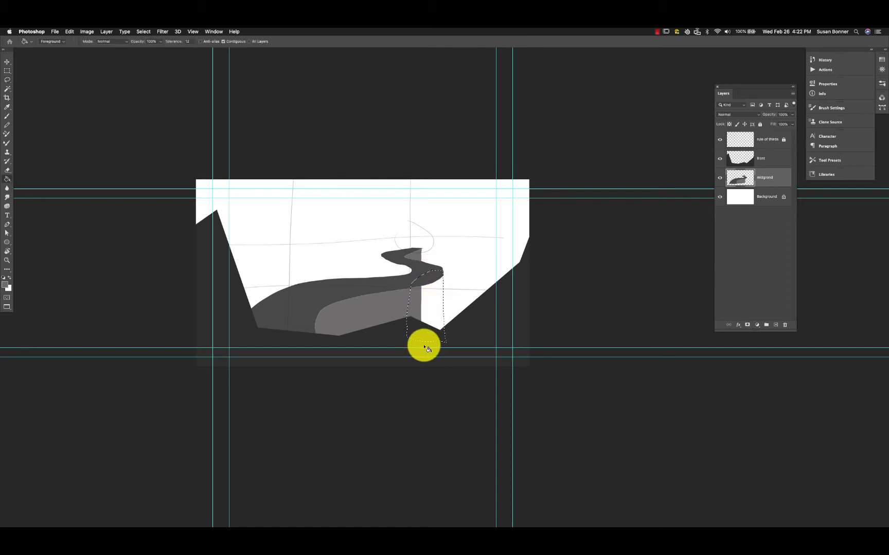
left_click(6, 286)
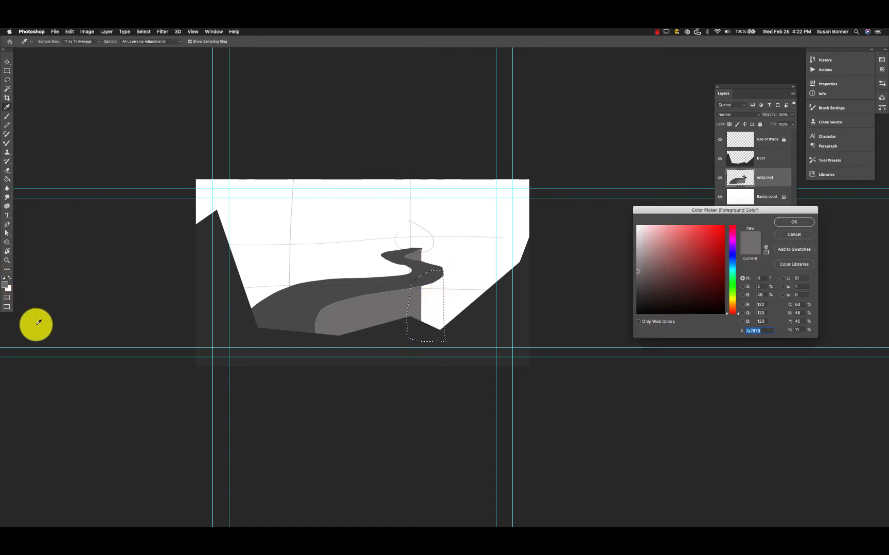
left_click(638, 259)
left_click(794, 222)
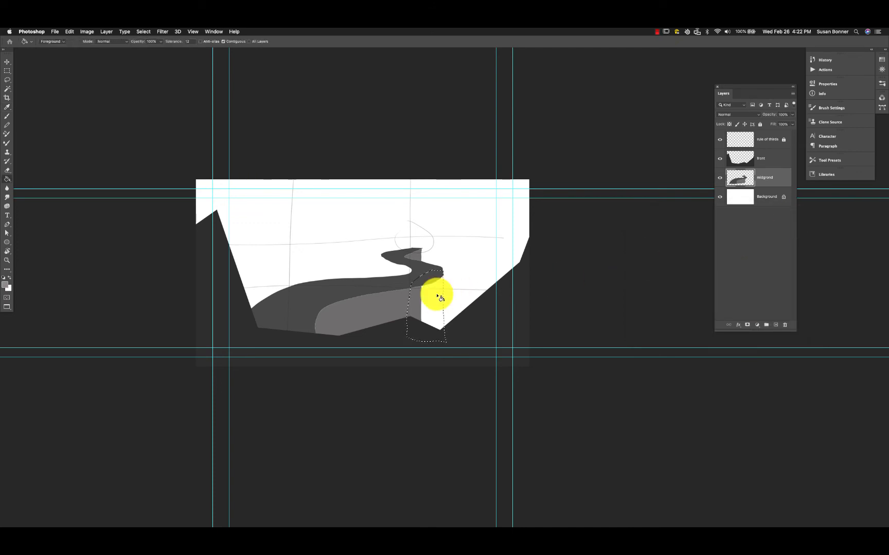
left_click(440, 306)
key("super+d")
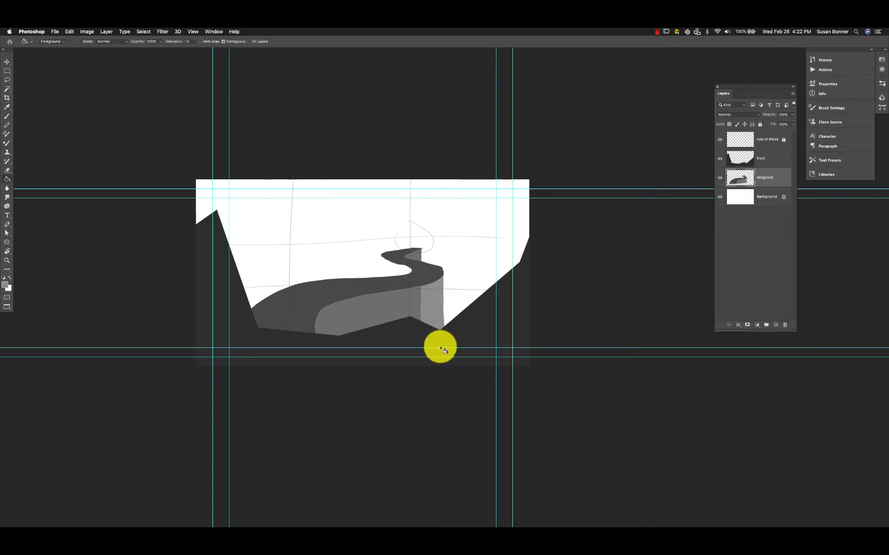
- Lasso the gap beneath the path's upper left bend, fill it with light grey #b1afaf, and deselect
key("l")
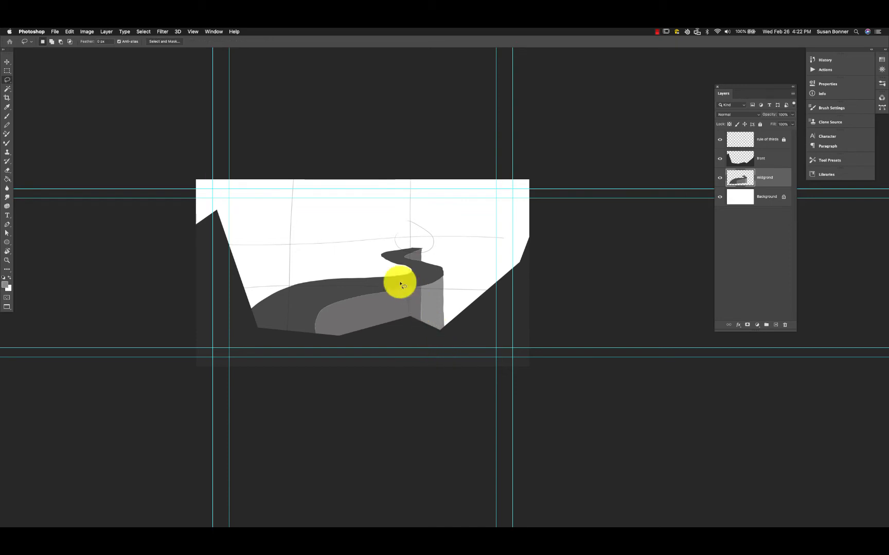
mouse_move(412, 263)
left_mouse_down()
mouse_move(377, 254)
mouse_move(381, 292)
mouse_move(418, 274)
mouse_move(391, 254)
left_mouse_up()
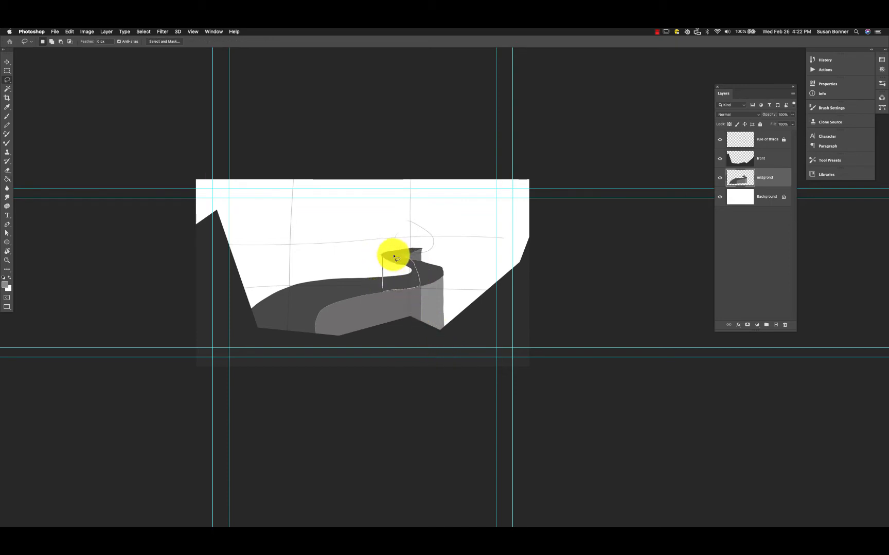
key("Delete")
key("g")
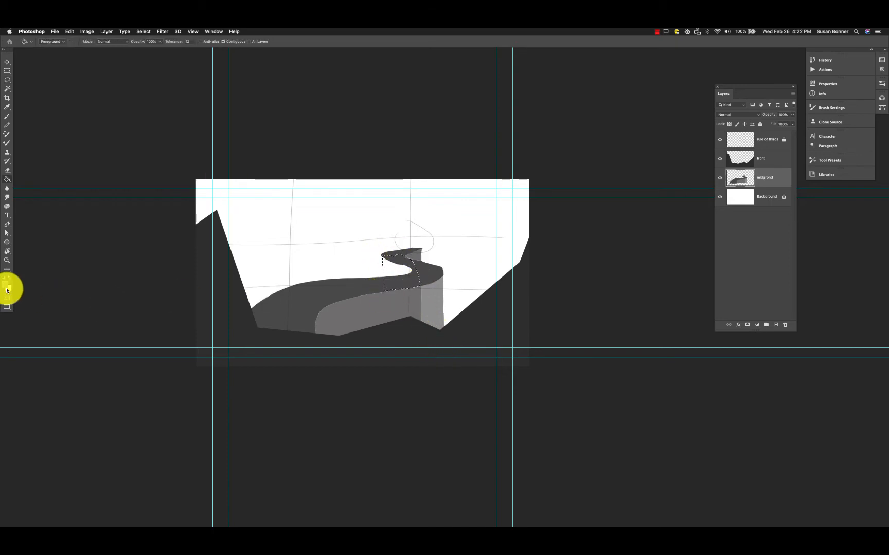
left_click(6, 285)
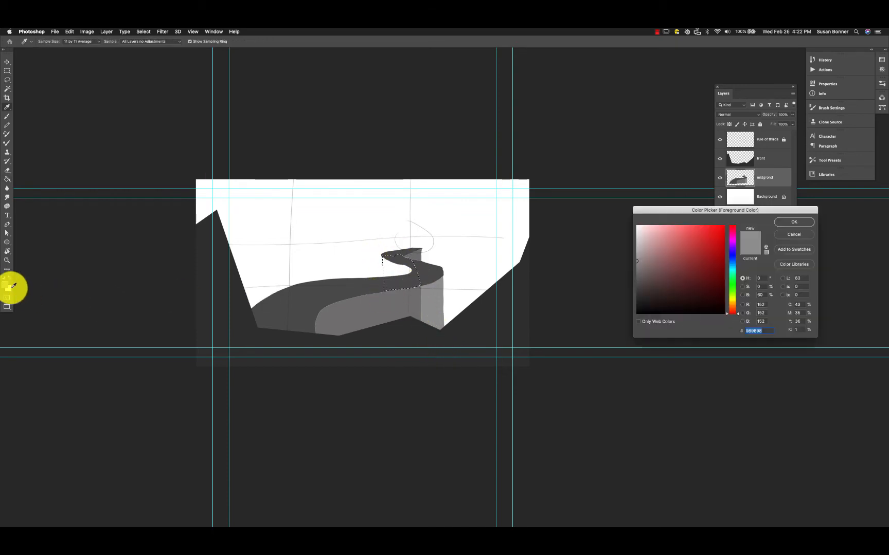
left_click(794, 223)
left_click(405, 269)
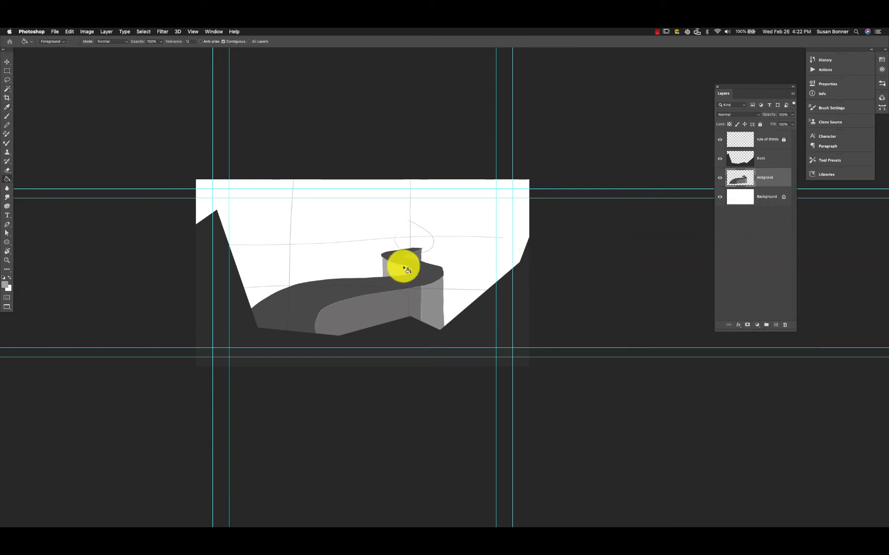
- On a new layer above midgrond, lasso a jagged house silhouette on stilts at the path's far end and fill it with light grey #c4c0c0
left_click(776, 325)
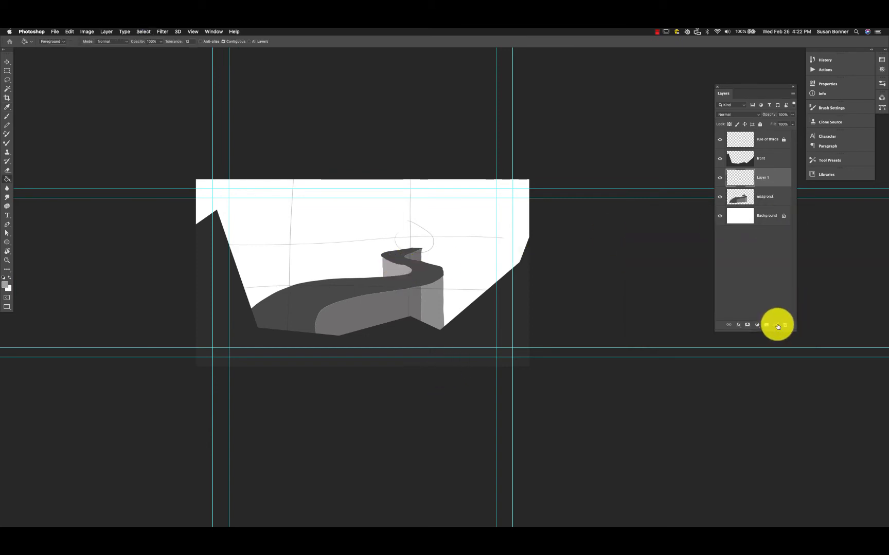
key("l")
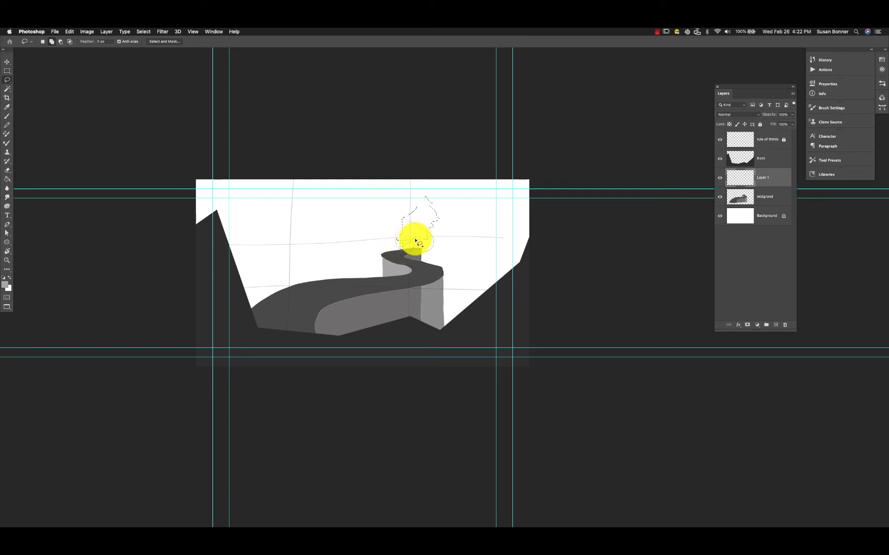
mouse_move(407, 250)
left_mouse_down()
mouse_move(430, 333)
mouse_move(408, 255)
left_mouse_up()
key("g")
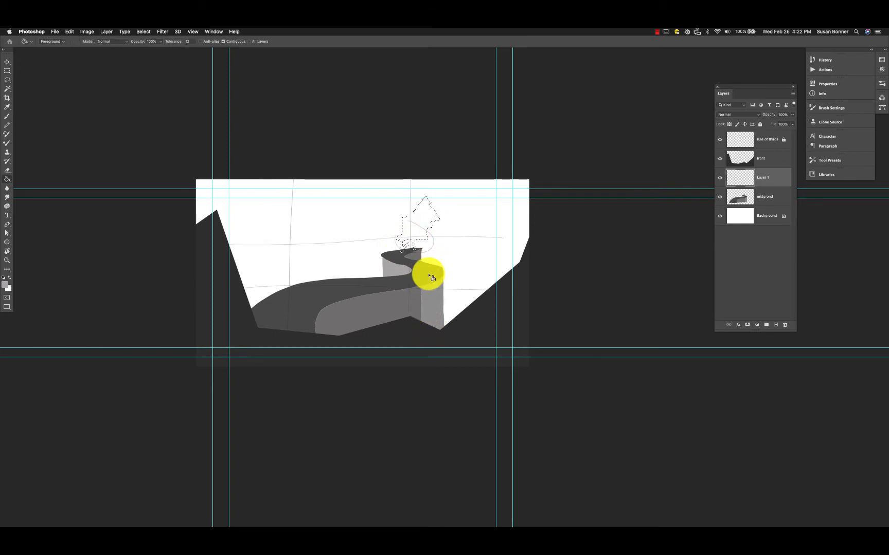
left_click(431, 278)
left_click(6, 285)
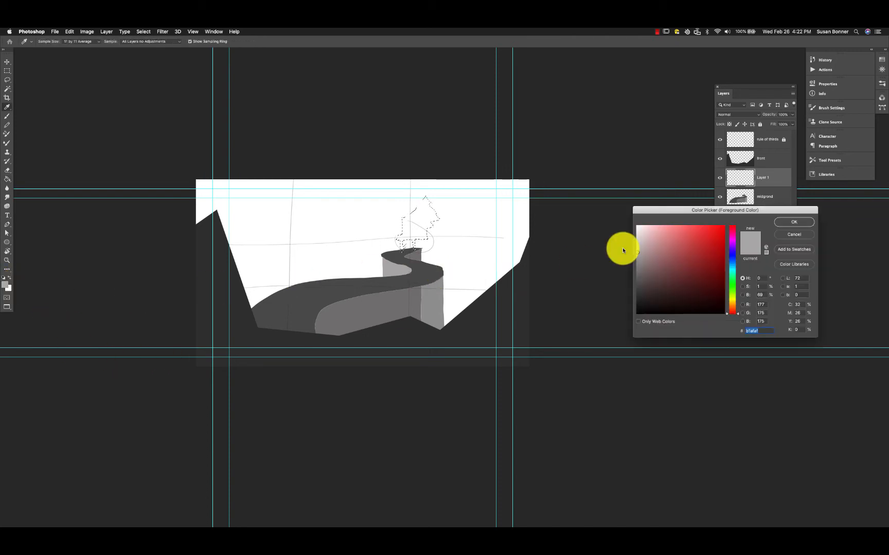
left_click(792, 223)
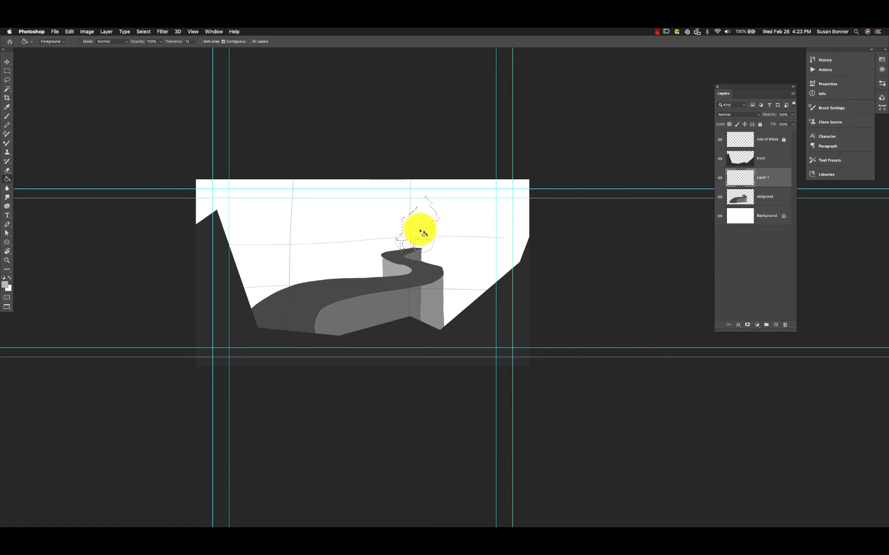
- Rename the silhouette's layer as "hous" and deselect the filled shape
double_click(766, 178)
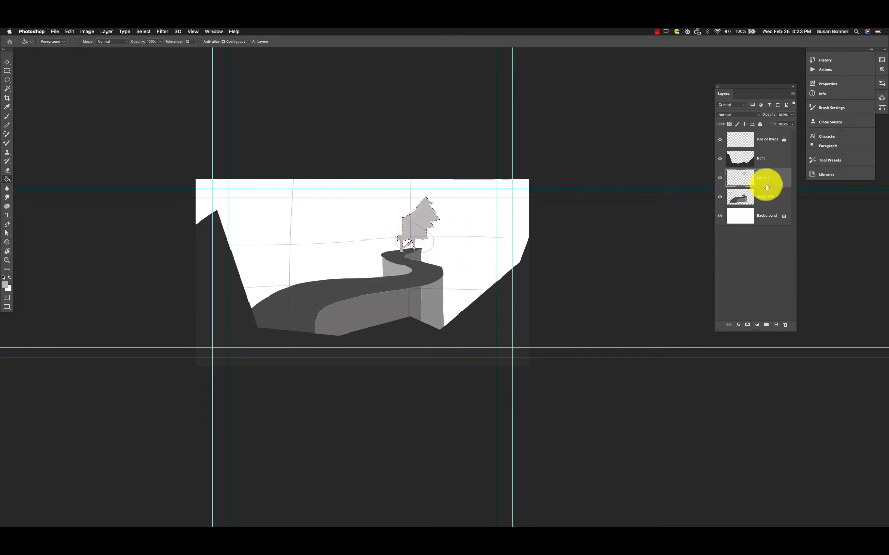
type("hous")
key("Return")
key("e")
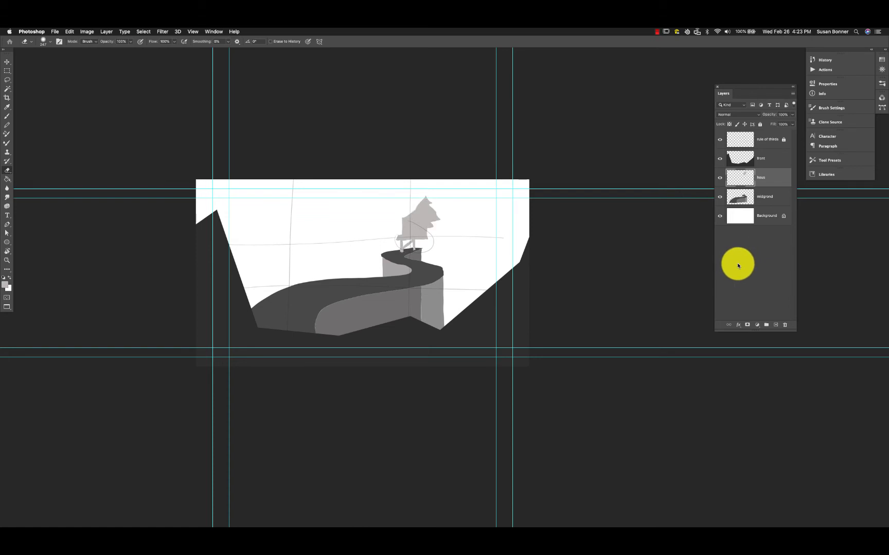
- Compare the composition with and without the rule of thirds layer, leave that layer shown, and hide the guides
left_click(720, 140)
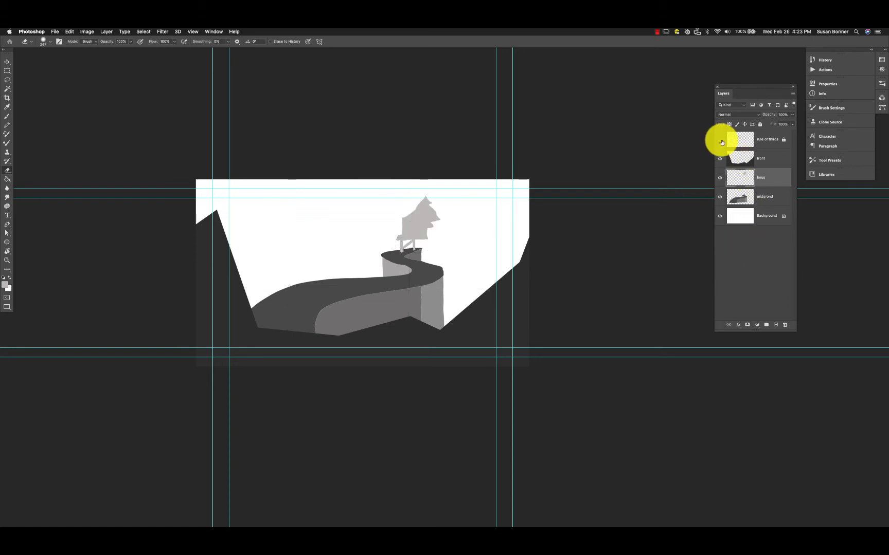
left_click(720, 140)
left_click(721, 139)
left_click(720, 140)
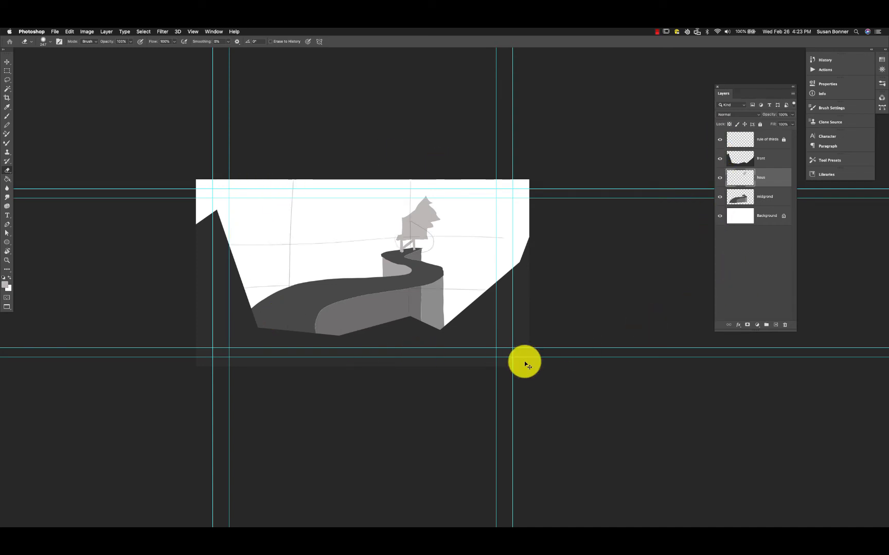
key("super+semicolon")
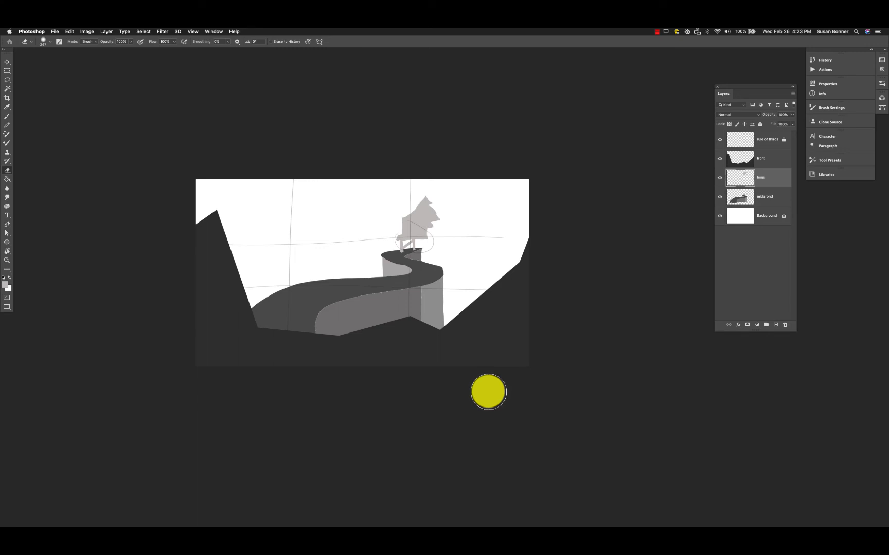
- Add a new layer directly above Background and fill it with very light grey #e4e3e3
left_click(772, 218)
left_click(777, 326)
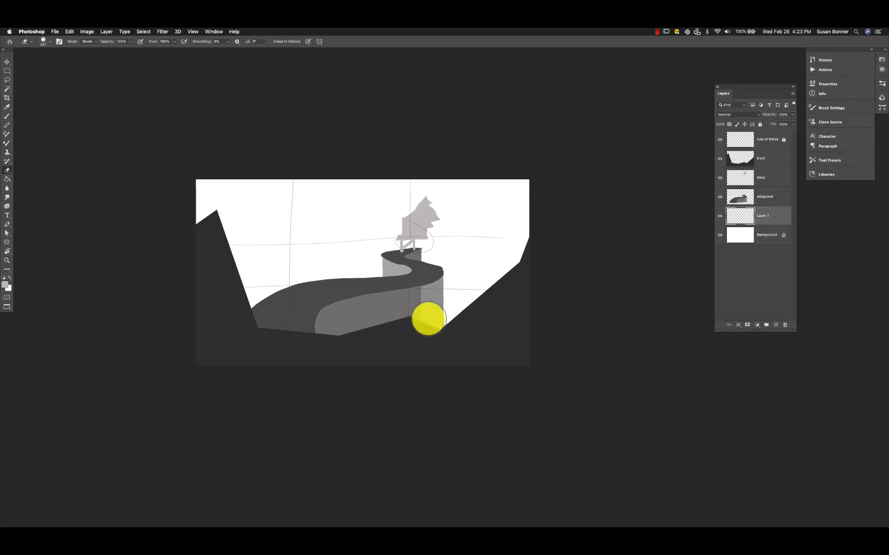
key("i")
left_click(5, 284)
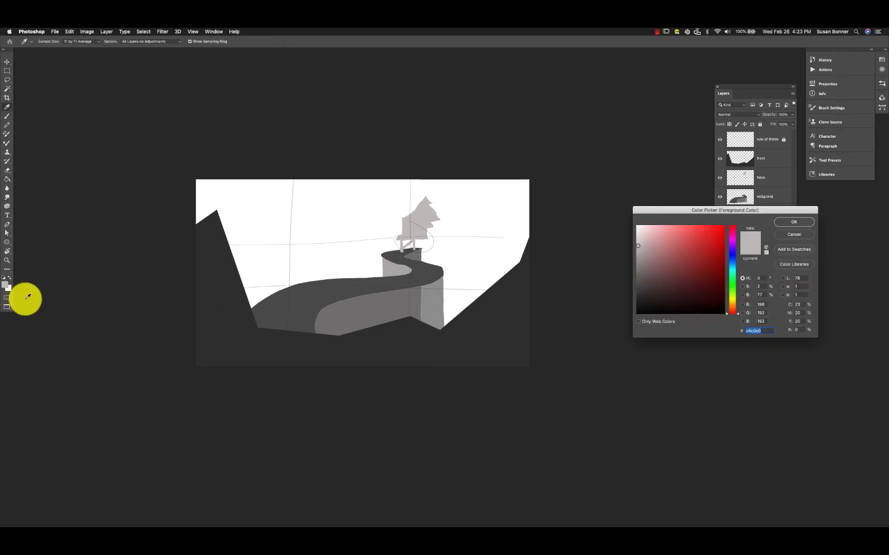
left_click(638, 232)
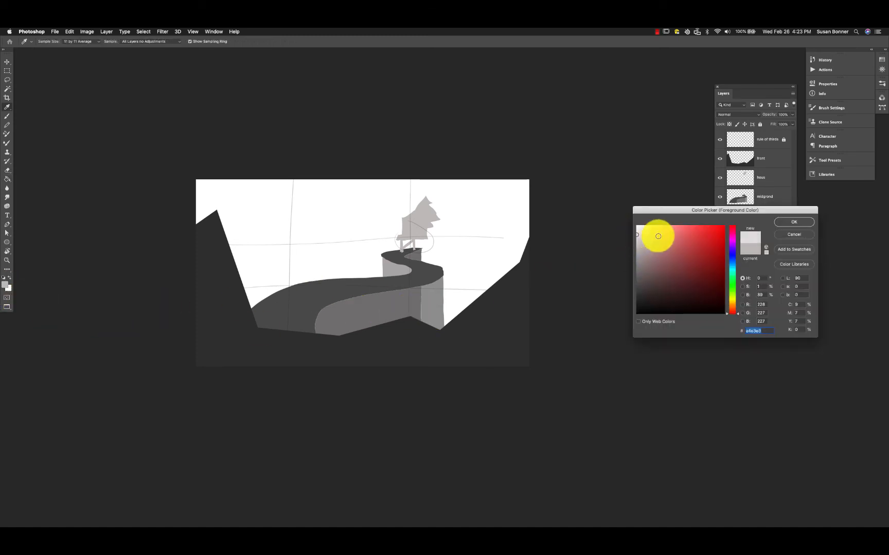
left_click(793, 223)
key("g")
left_click(476, 258)
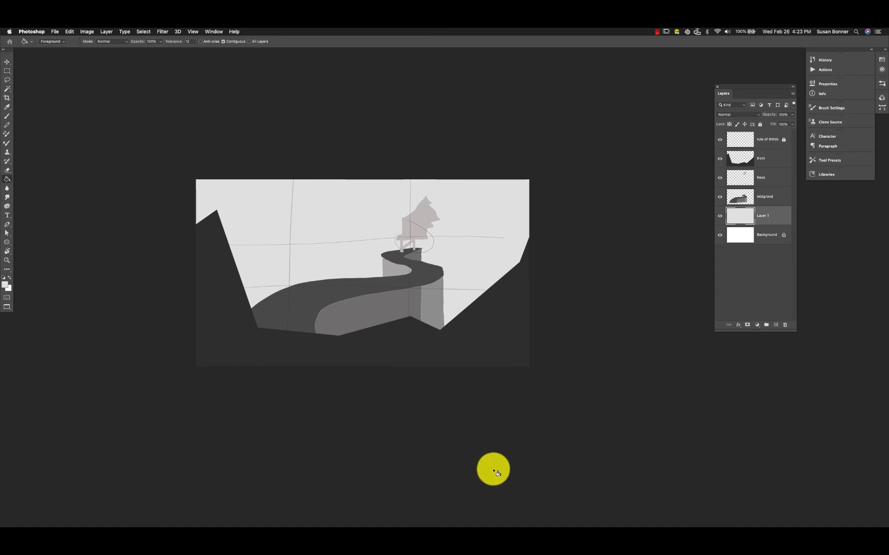
- Free-transform the front layer, skewing its lower edge leftward and enlarging it so the foreground slants across the canvas
key("z")
left_click(443, 340)
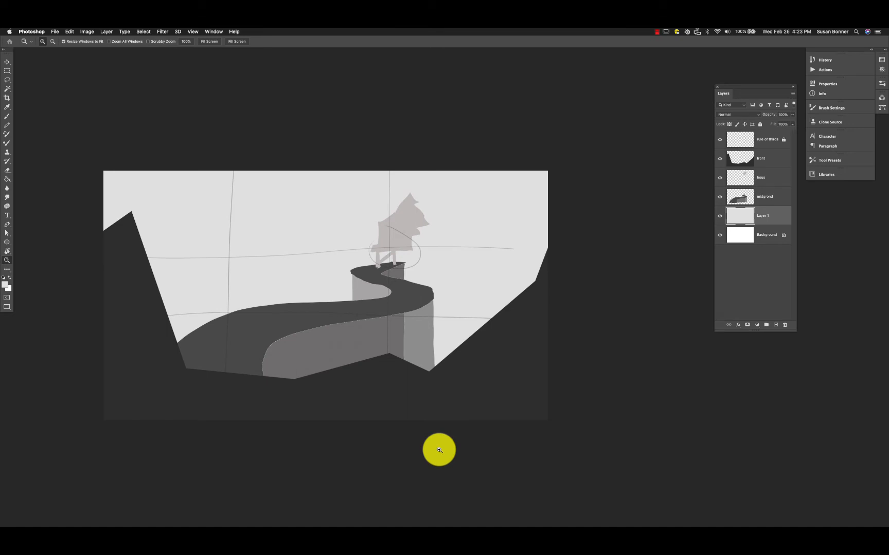
left_click(768, 159)
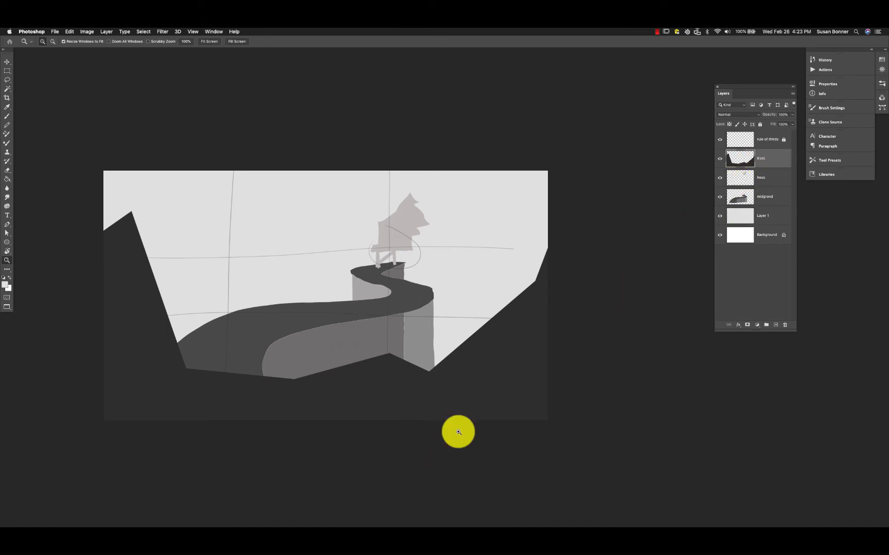
key("super+t")
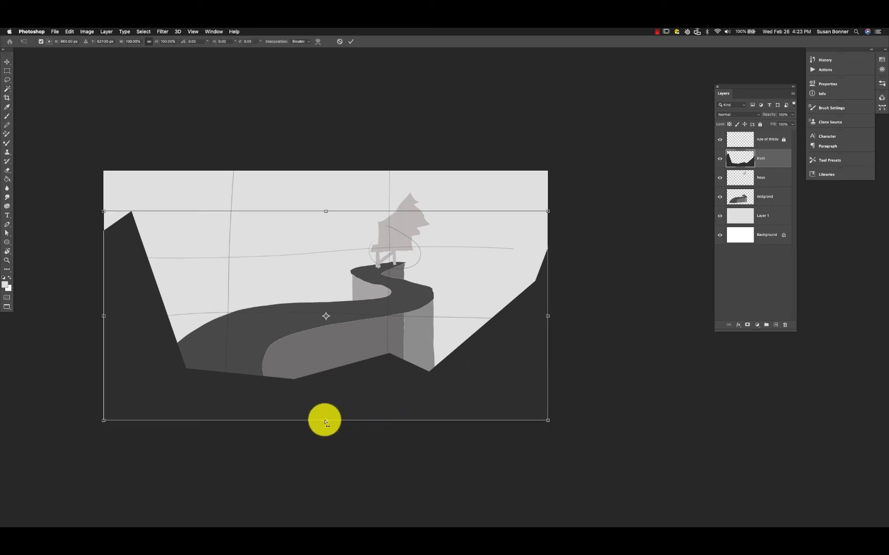
left_click_drag(327, 422, 271, 421)
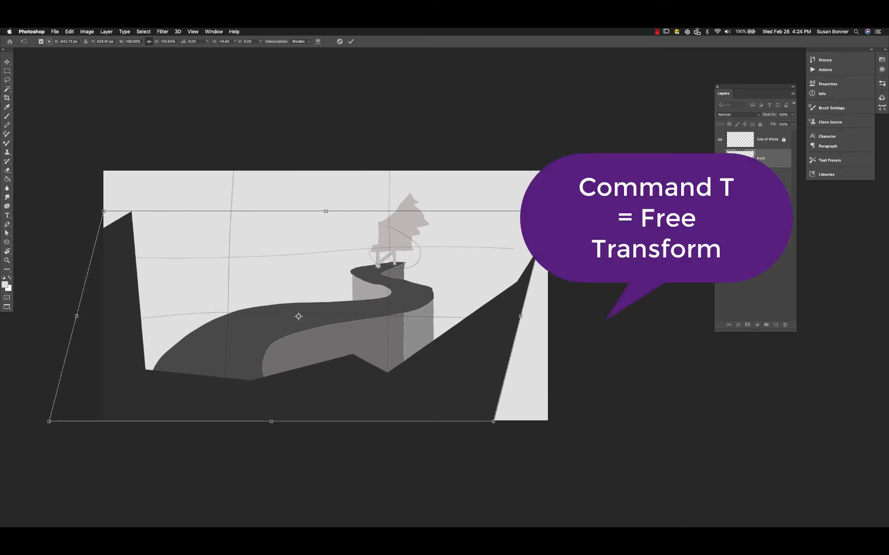
left_click_drag(493, 422, 566, 432)
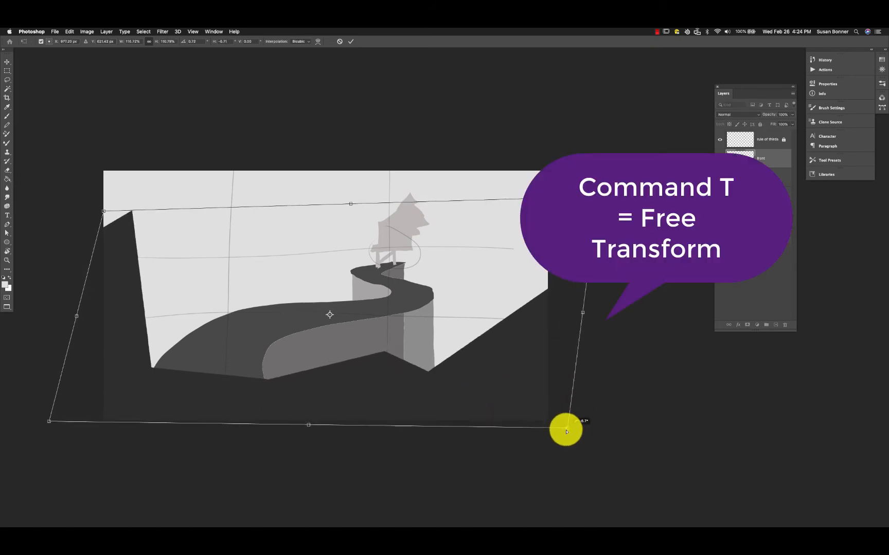
left_click_drag(303, 426, 265, 436)
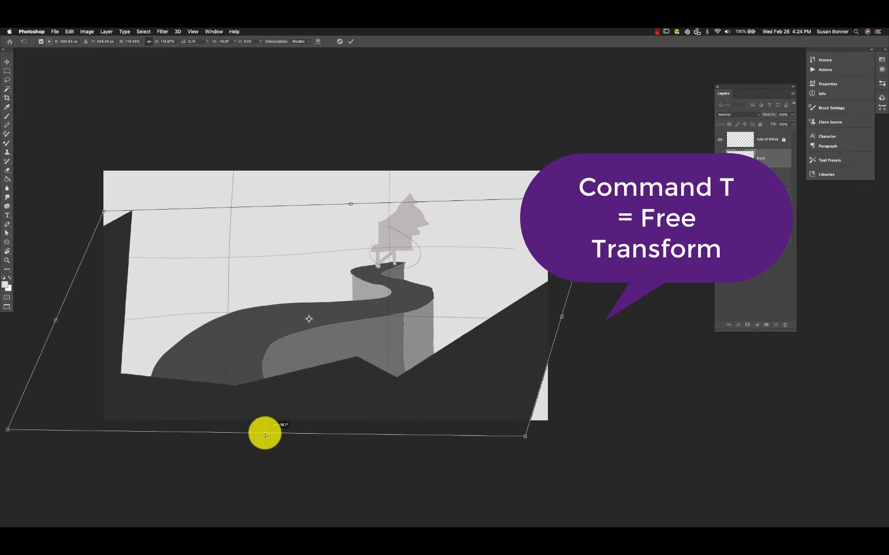
left_click_drag(525, 438, 574, 346)
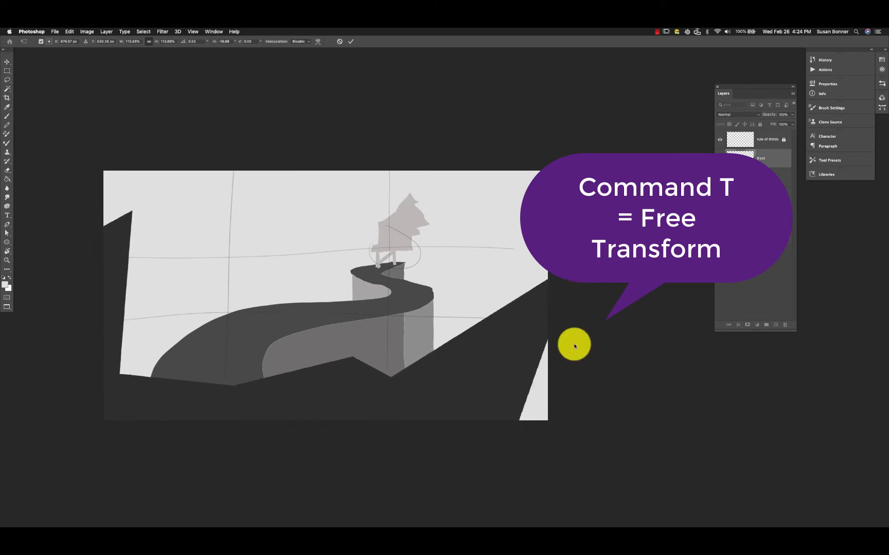
key("super+space")
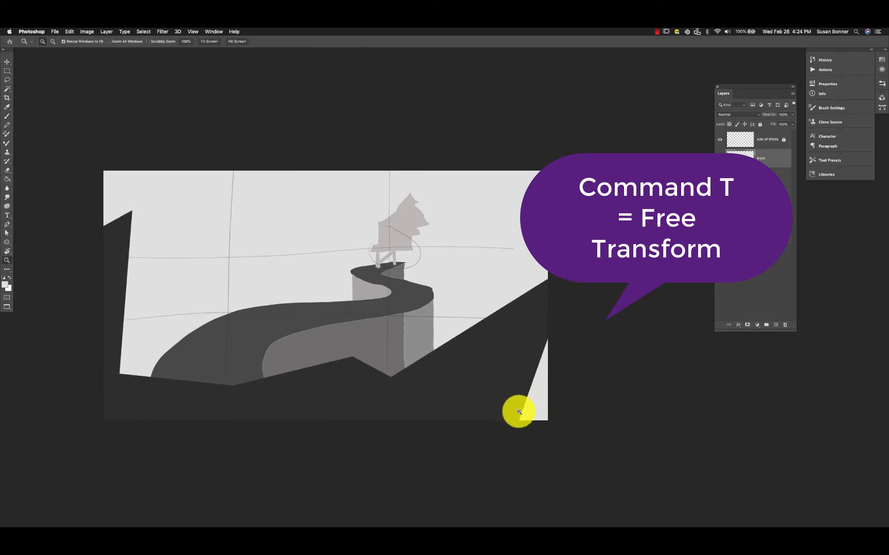
- Sample the foreground's dark grey and fill the gap and thin seam at the canvas's lower right corner on the front layer
key("i")
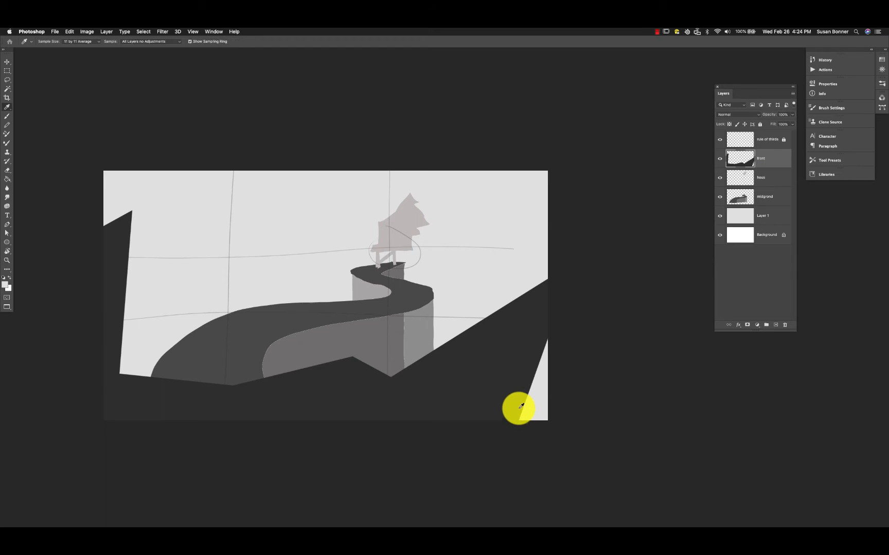
left_click(498, 380)
key("g")
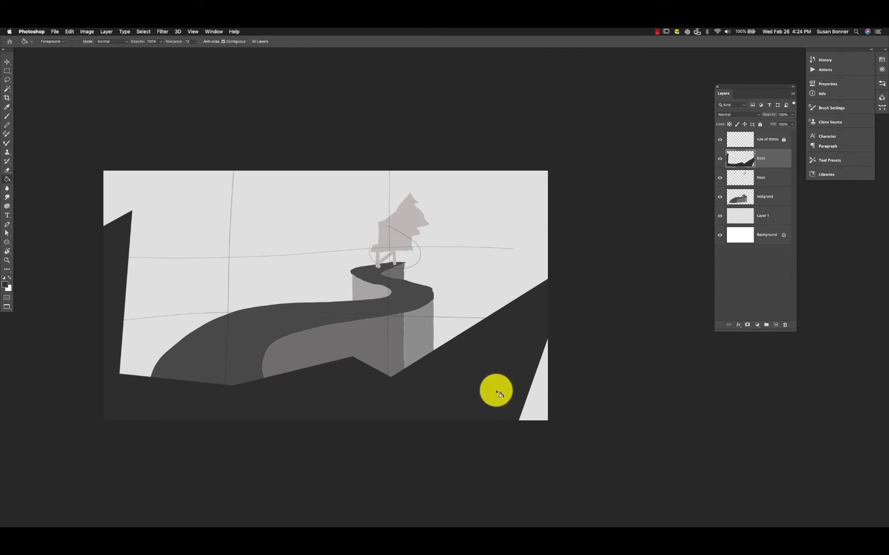
left_click(538, 398)
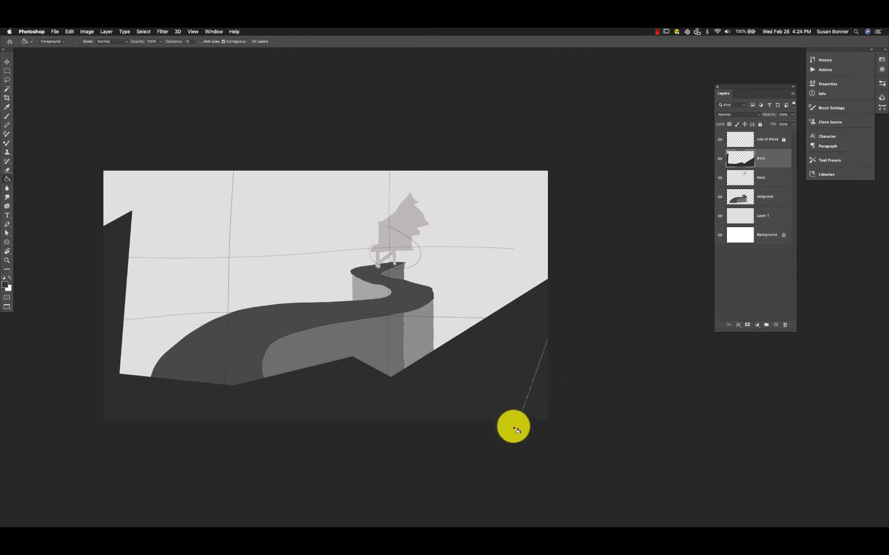
left_click(530, 392)
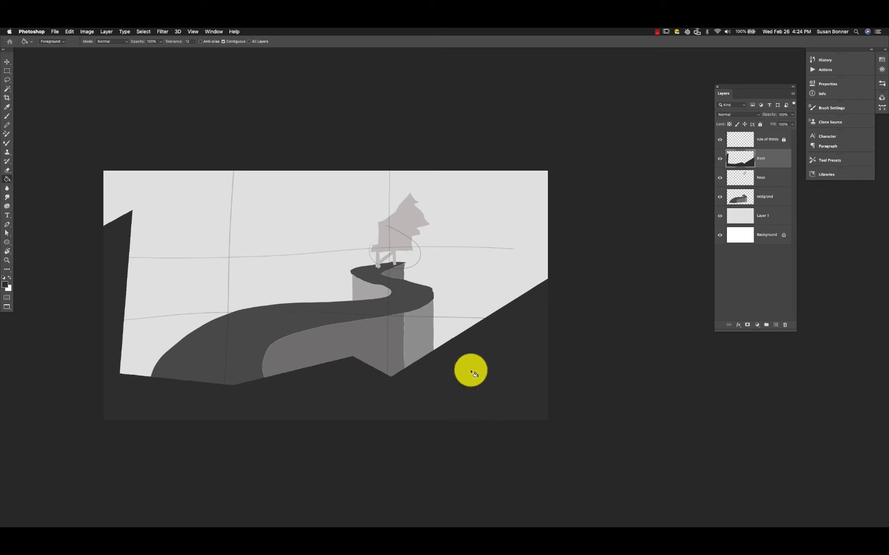
- View the composition in full-screen mode without the interface, then return to the standard screen mode
key("f")
key("f")
left_click(455, 318, "alt")
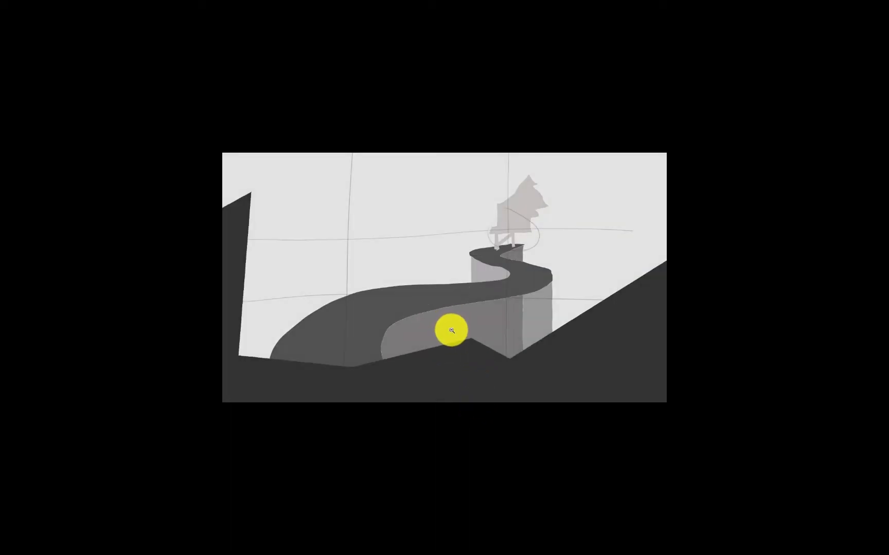
key("f")
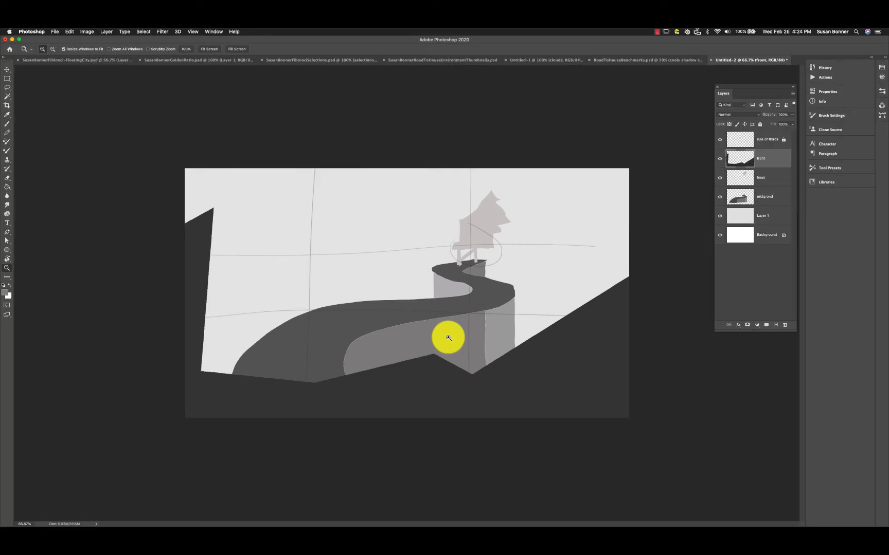
key("f")
key("f")
key("f")
- Look at the FloatingCity document, then hide the composition lines on Layer 1 and the guides in the GoldenRatio document
left_click(106, 59)
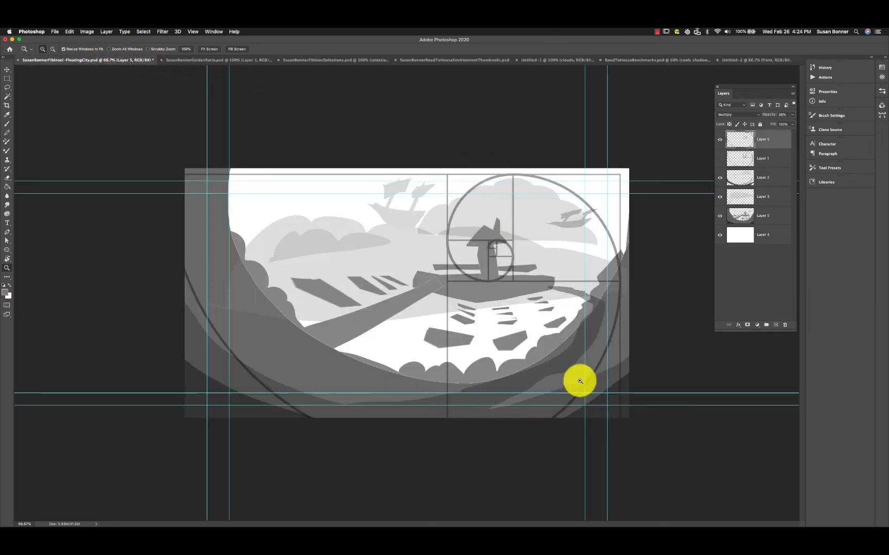
left_click(238, 60)
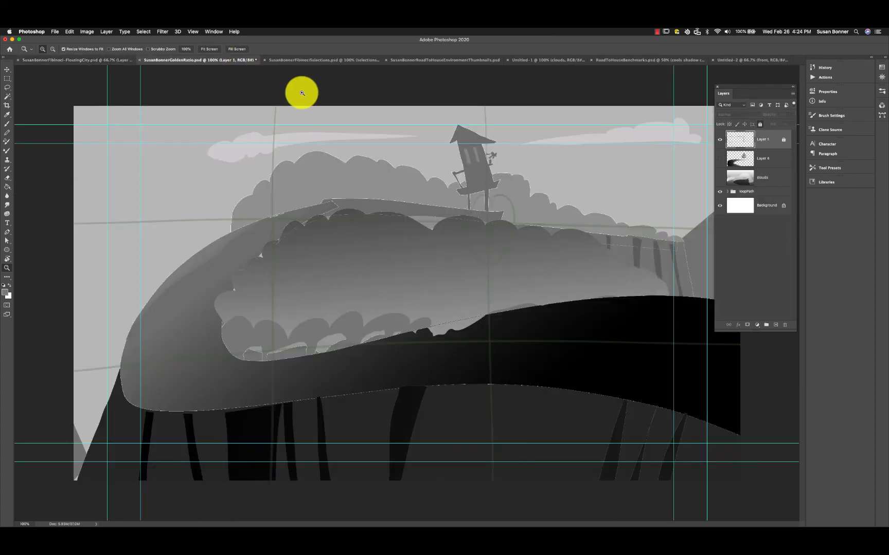
left_click(721, 140)
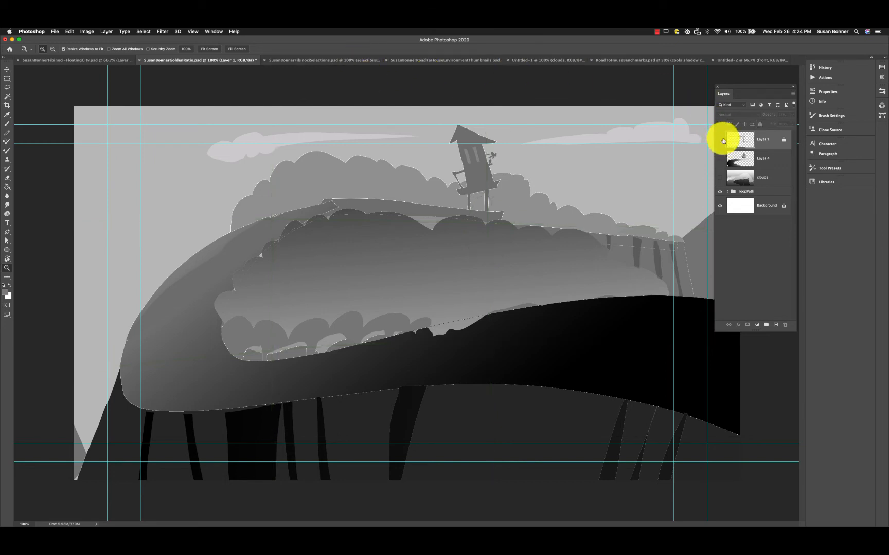
key("super+semicolon")
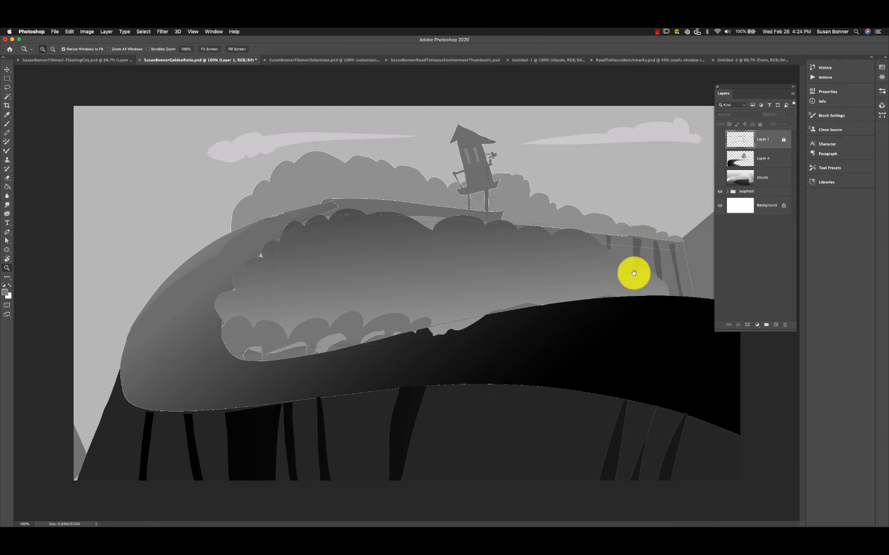
- Look through the selections and environment thumbnails documents, then hide the spiral overlay layer and guides in the FloatingCity document
left_click(343, 60)
left_click(494, 60)
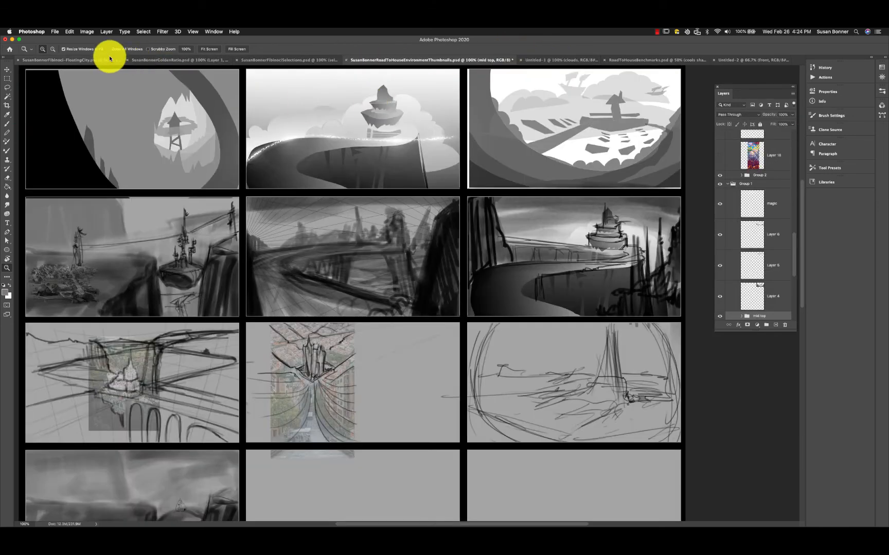
left_click(93, 59)
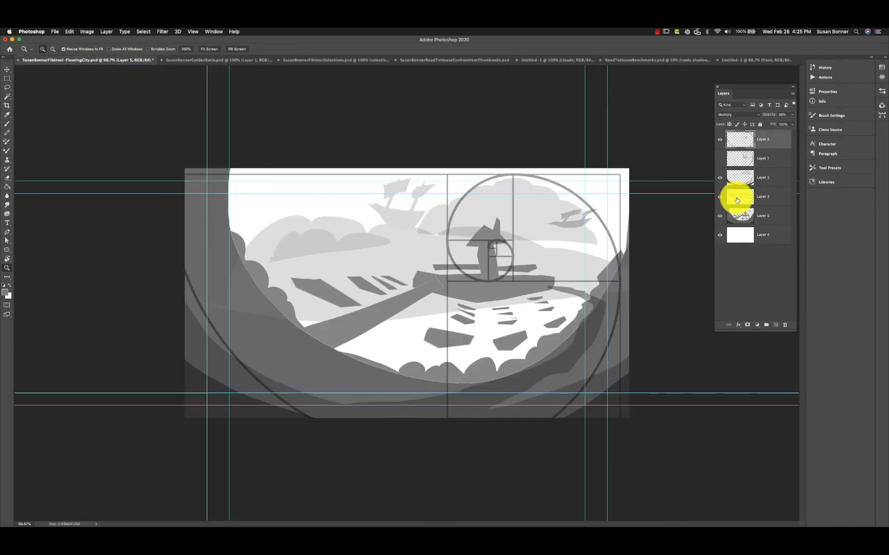
left_click(720, 142)
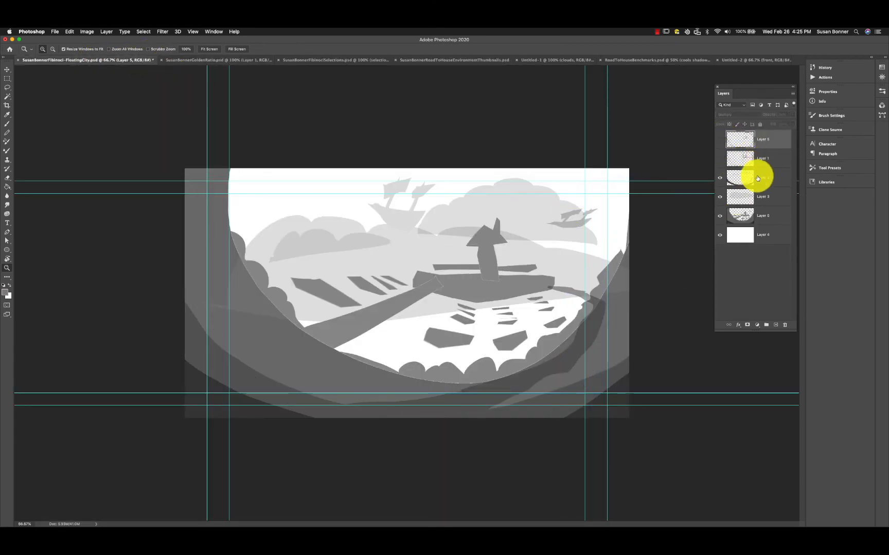
key("super+semicolon")
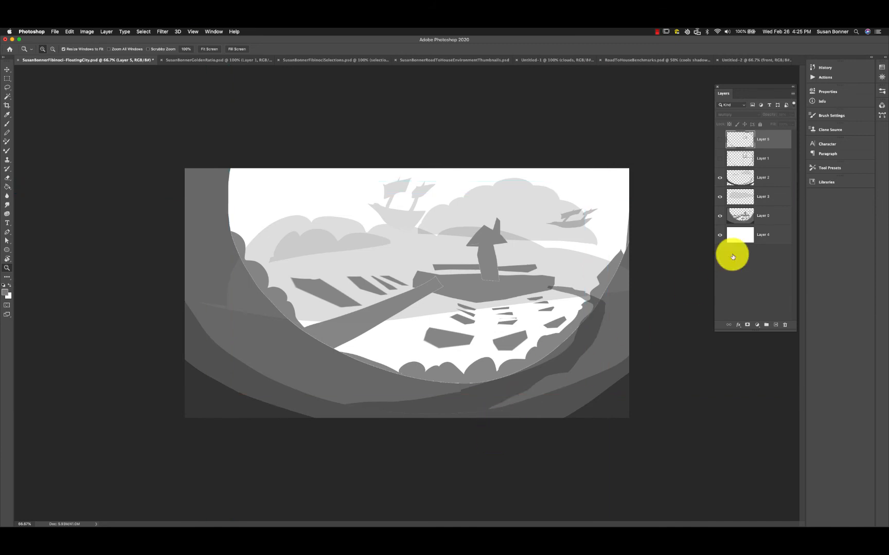
- Examine what the FloatingCity document's Layer 2 and Layer 3 contain by toggling their visibility, leaving both layers shown
left_click(770, 216)
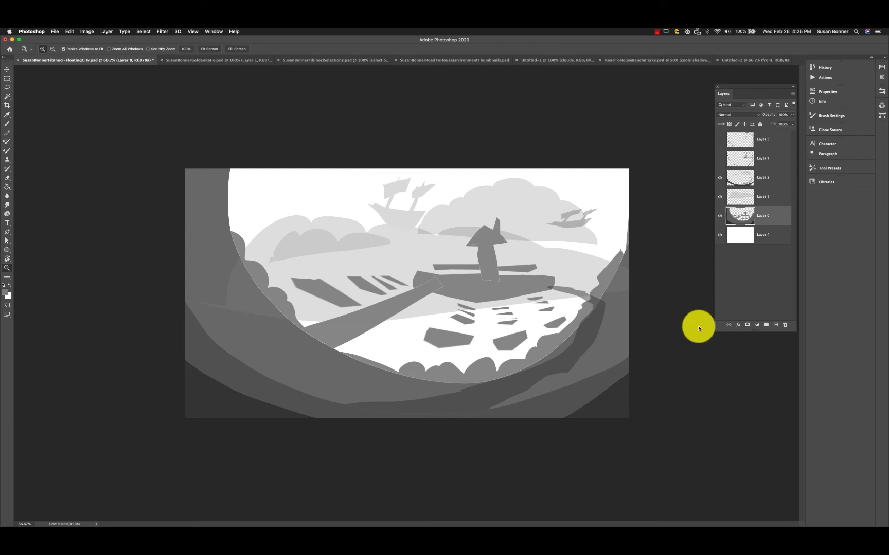
left_click(763, 178)
left_click(720, 179)
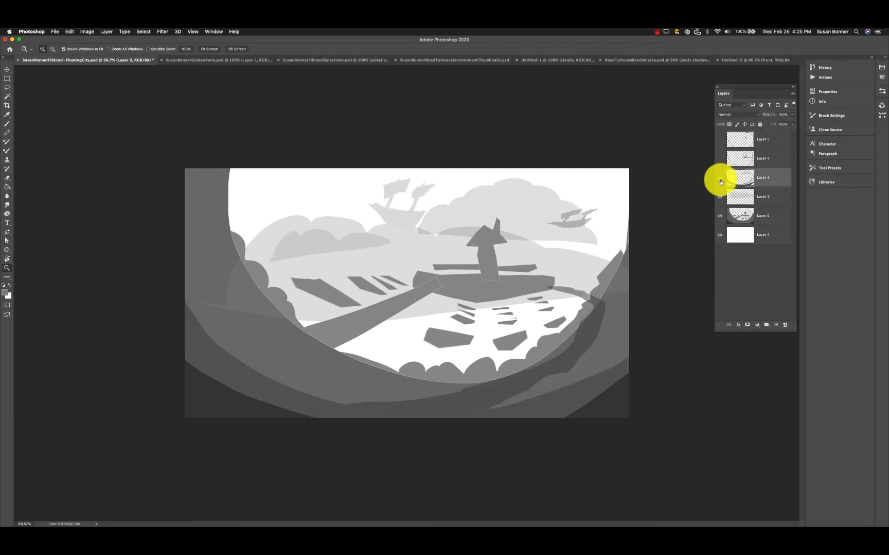
left_click(720, 196)
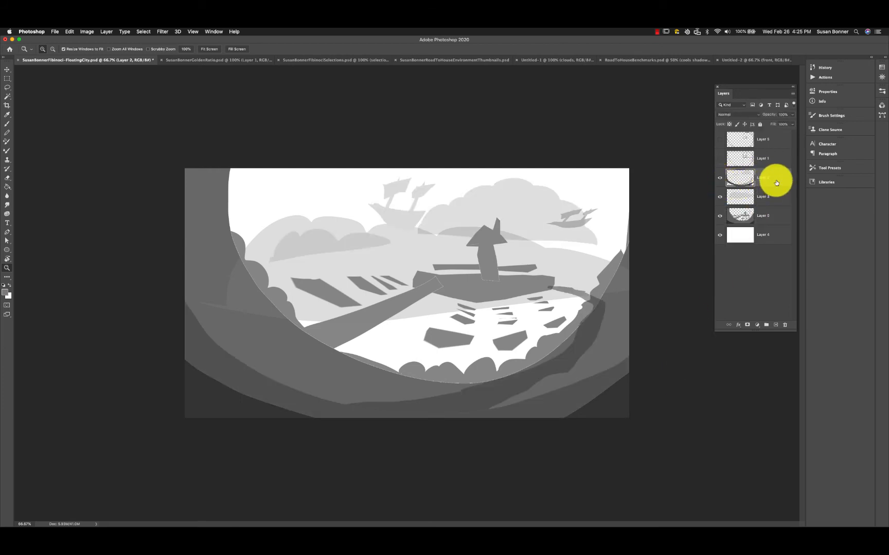
left_click(772, 201)
left_click(720, 197)
left_click(720, 196)
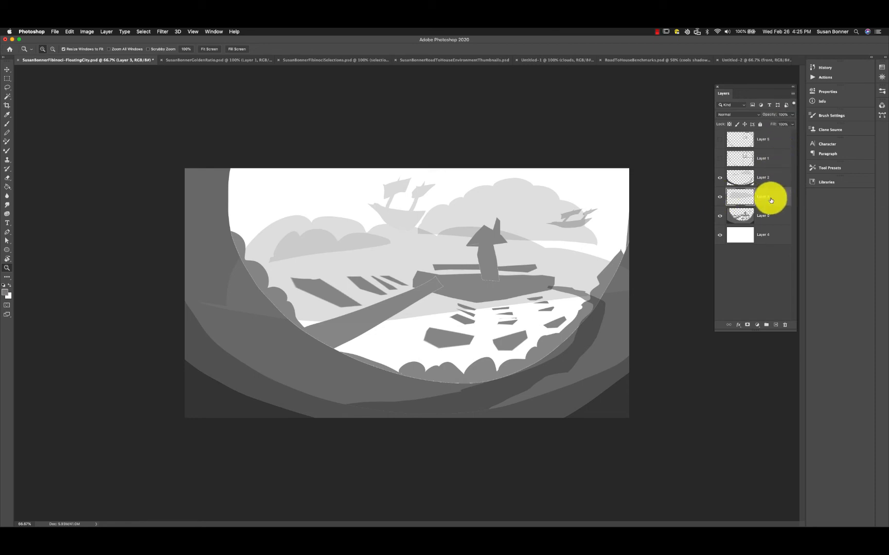
left_click(770, 177)
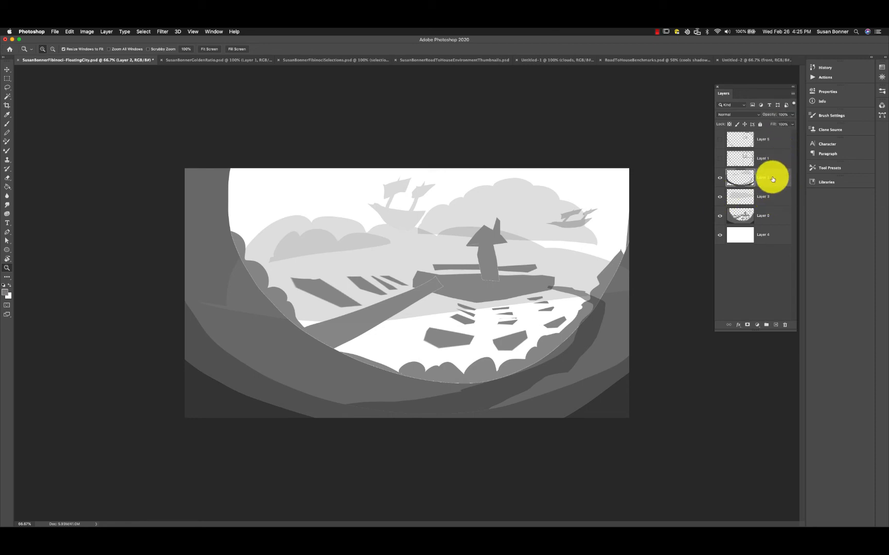
left_click(720, 178)
left_click(719, 178)
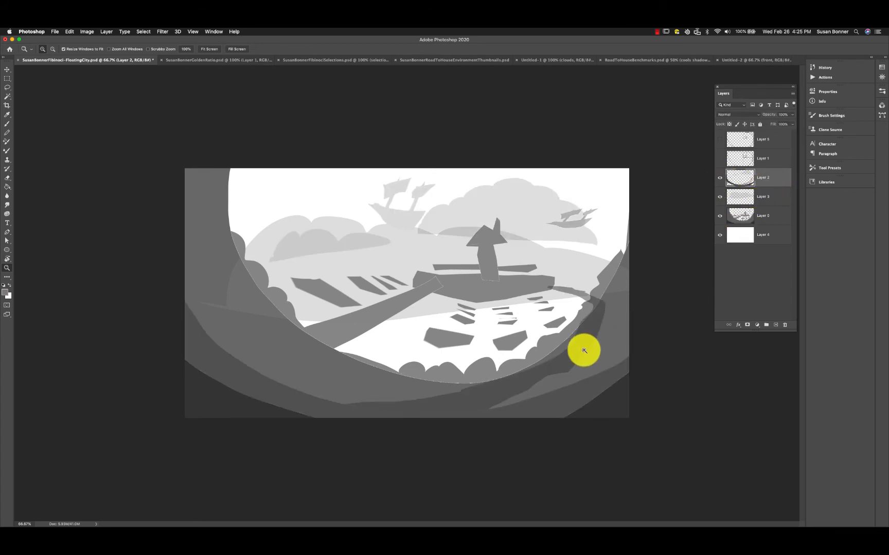
- Select the mid-gray city, bridge and island shapes on their layer using the Magic Wand at tolerance 5, and hide the selection edges
left_click(734, 181, "super")
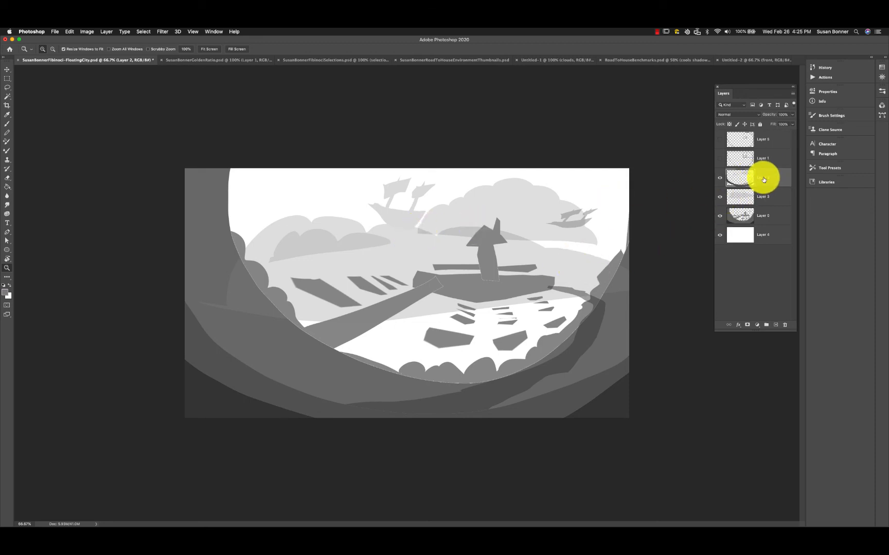
left_click(10, 99)
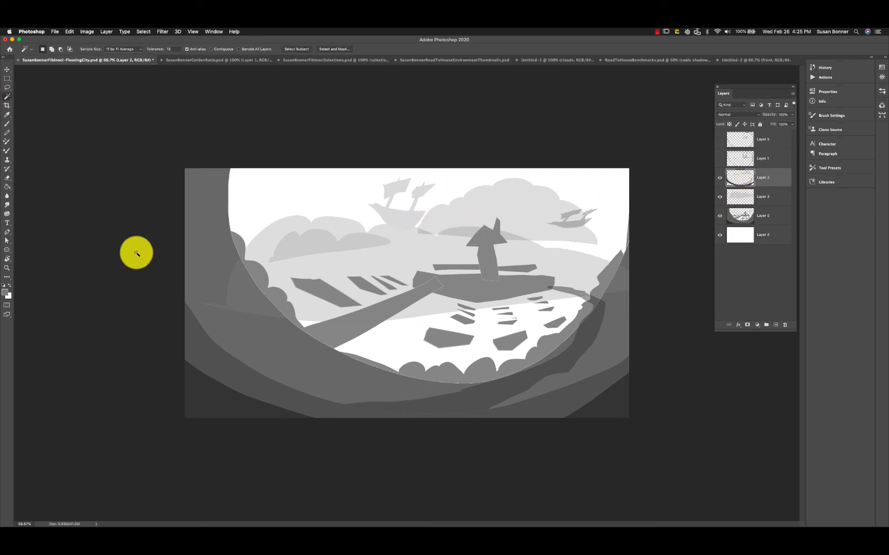
left_click(7, 99)
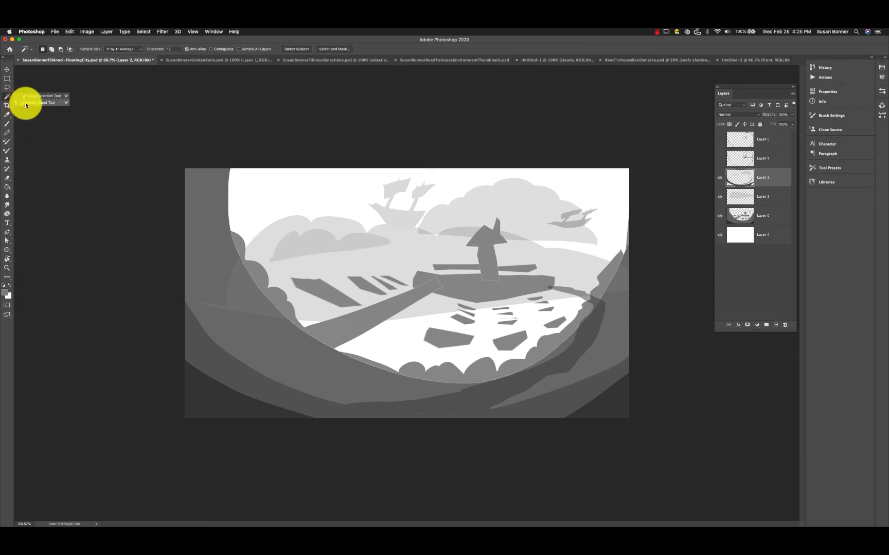
left_click(26, 103)
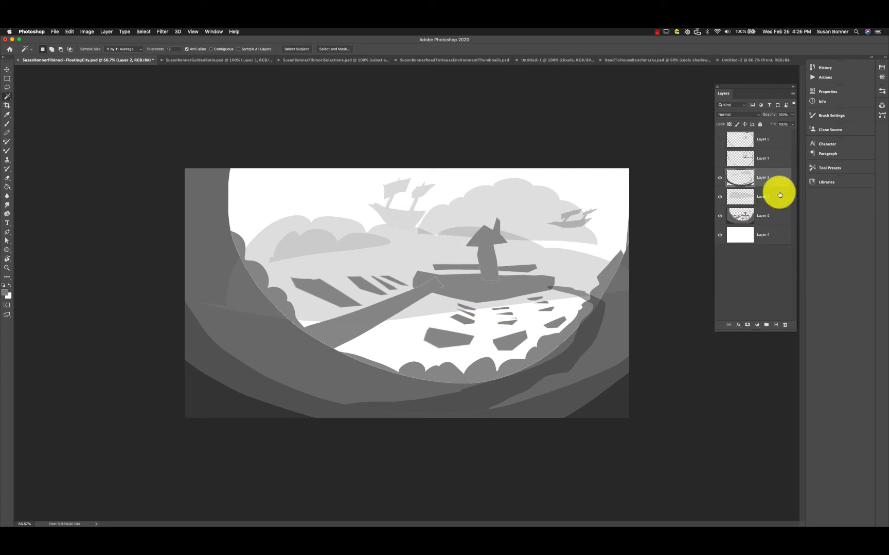
left_click(768, 216)
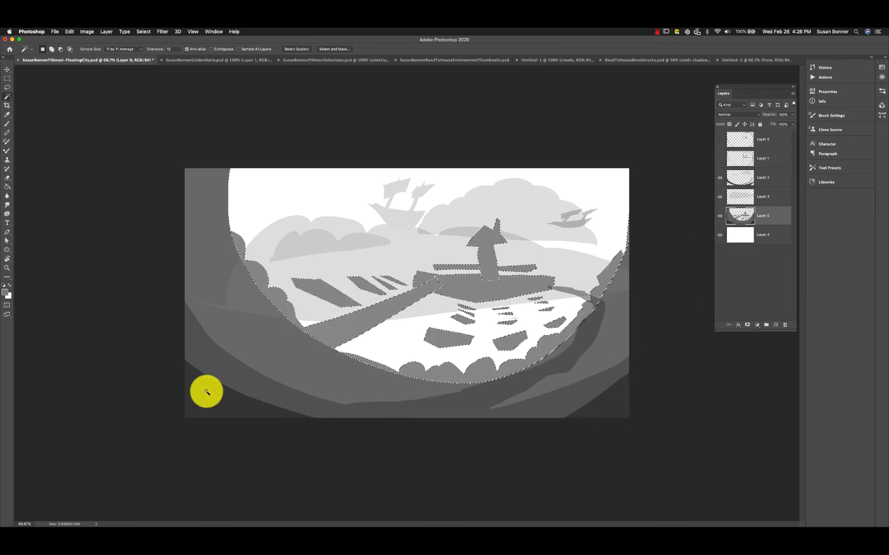
left_click(164, 49)
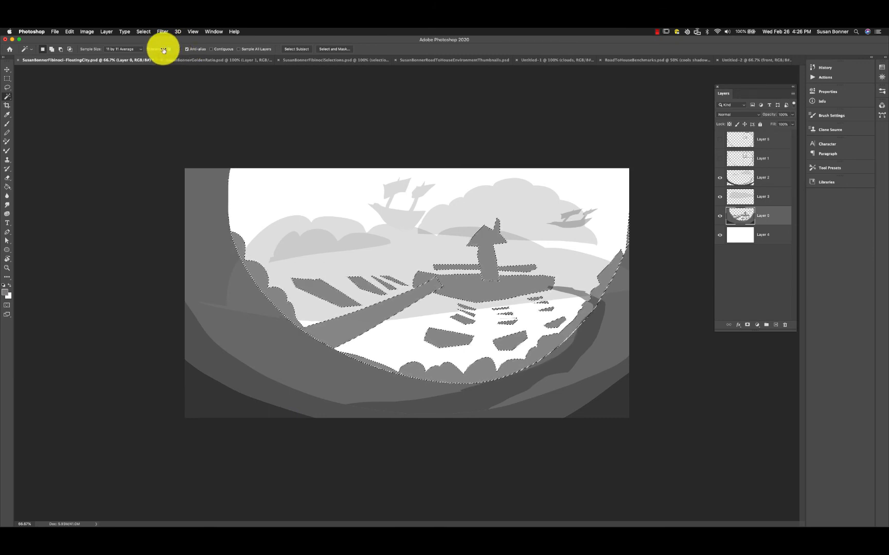
type("5")
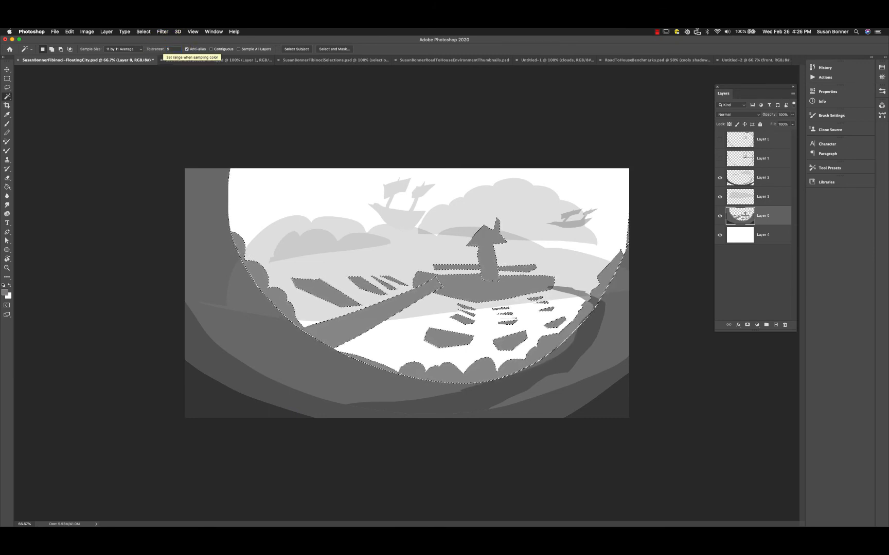
left_click(343, 338)
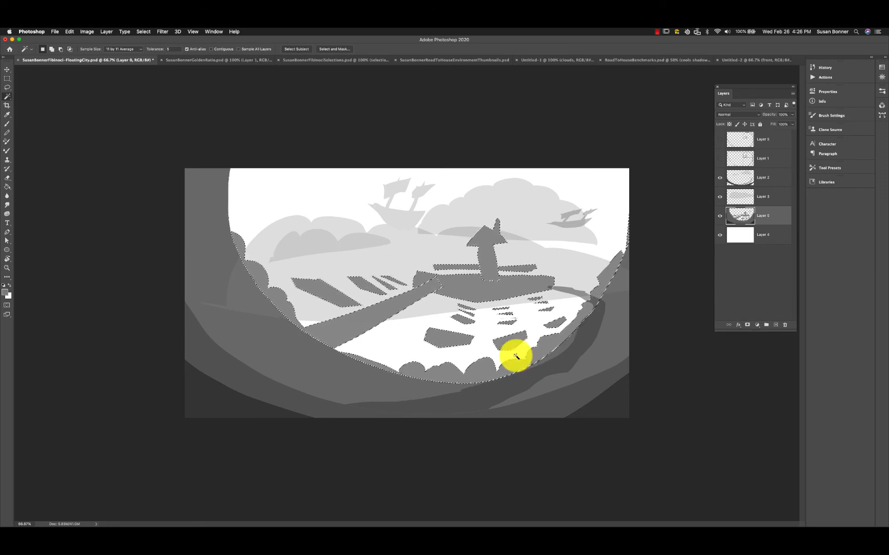
key("ctrl+d")
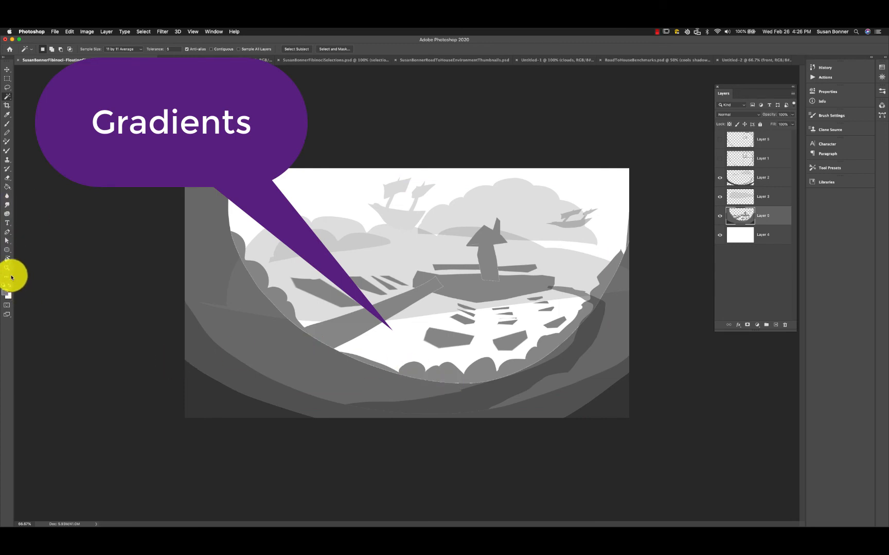
- Apply a linear gray-to-white gradient across the selected shapes, fading from the lower-left bridge toward the upper right, retrying until the fade is subtle
left_click(7, 187)
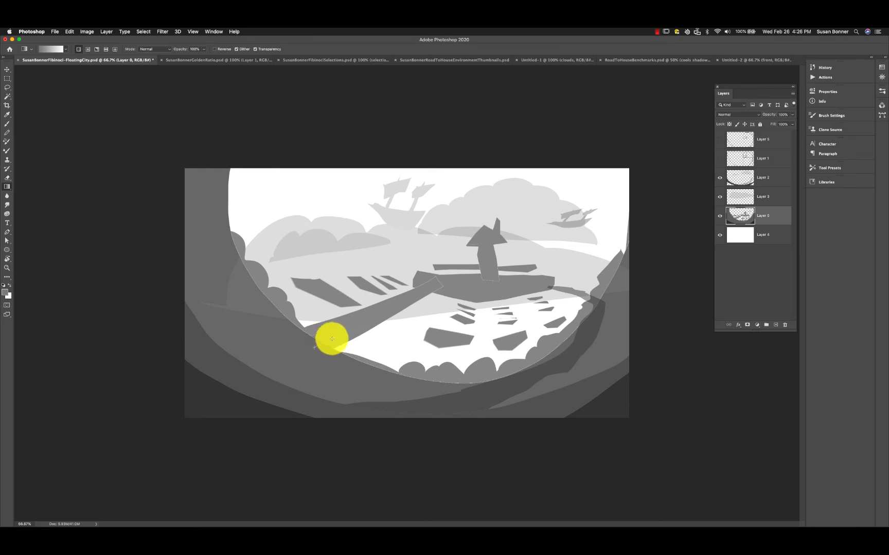
left_click_drag(331, 337, 450, 287)
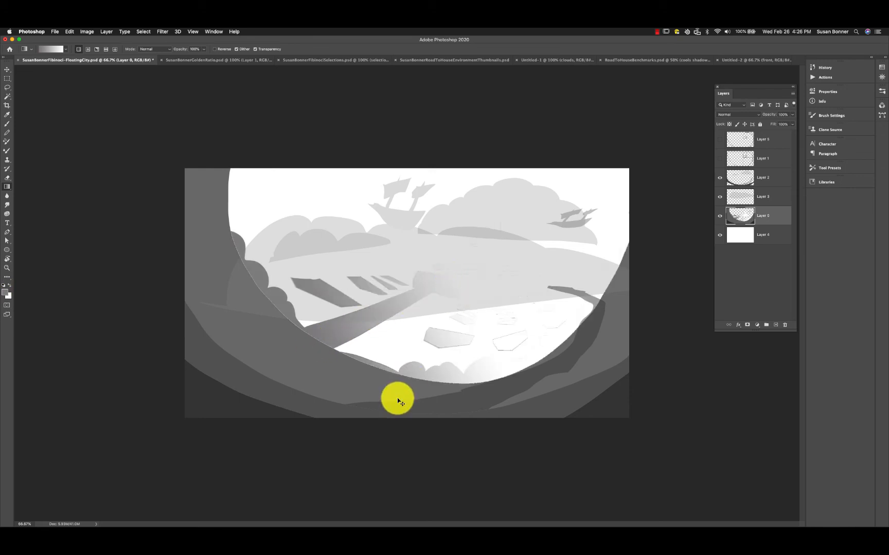
key("super+z")
left_click_drag(335, 362, 671, 112)
left_click_drag(342, 374, 630, 108)
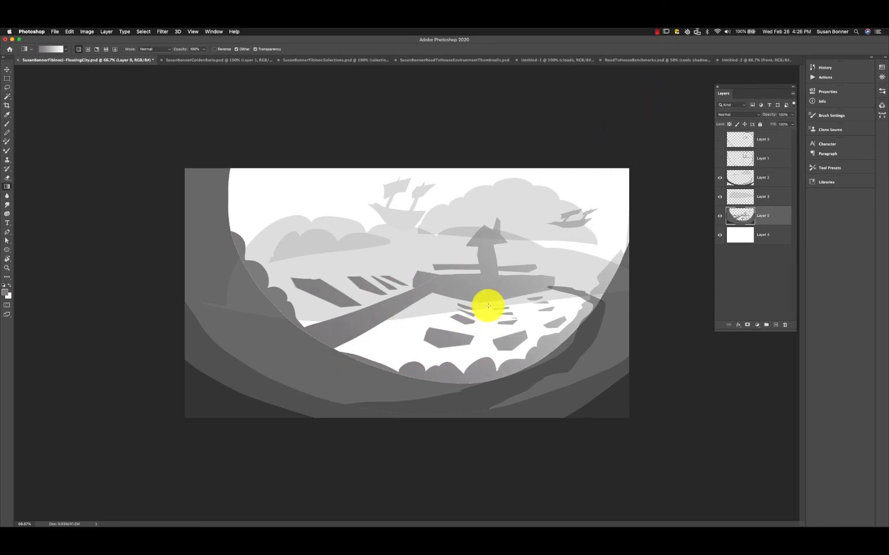
left_click_drag(347, 366, 546, 217)
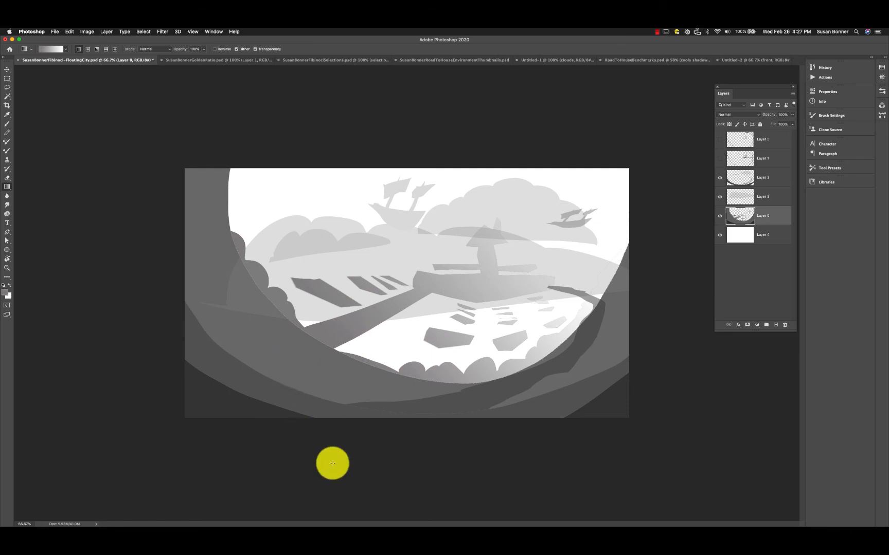
left_click_drag(341, 366, 546, 173)
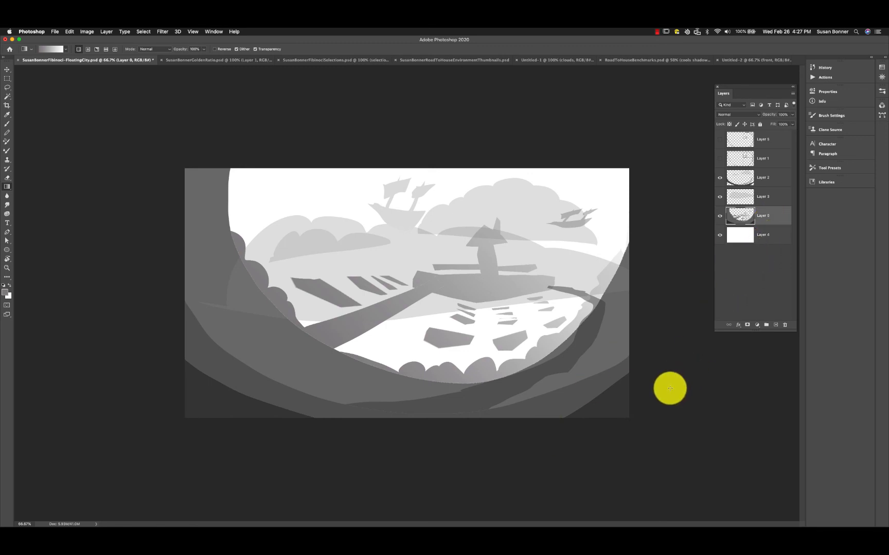
- Select the gray cloud shapes on Layer 2 and lighten them with Hue/Saturation at a Lightness of about +25, then deselect
left_click(766, 177)
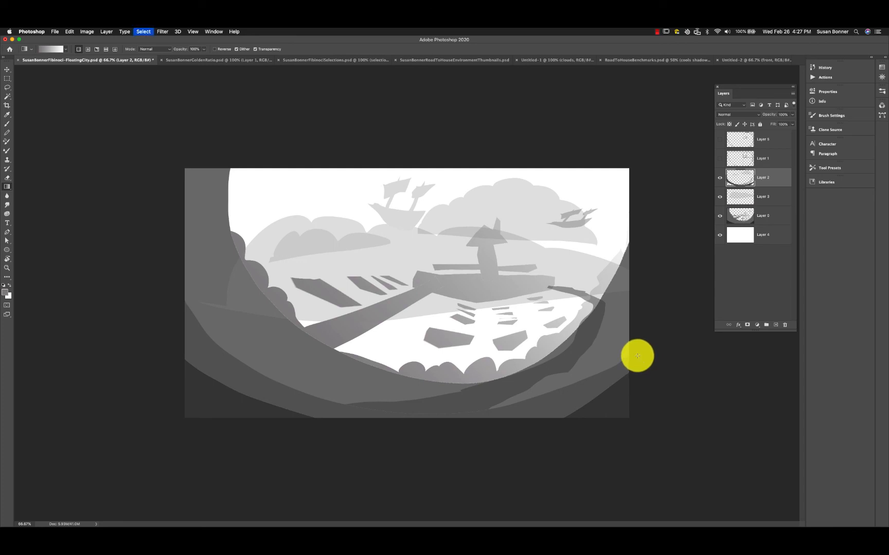
key("w")
left_click(533, 212)
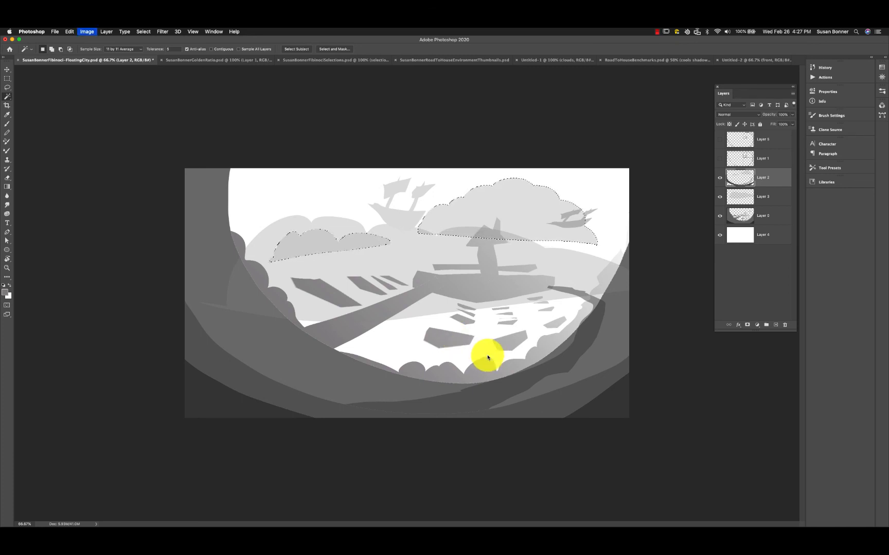
key("ctrl+u")
left_click_drag(482, 155, 692, 362)
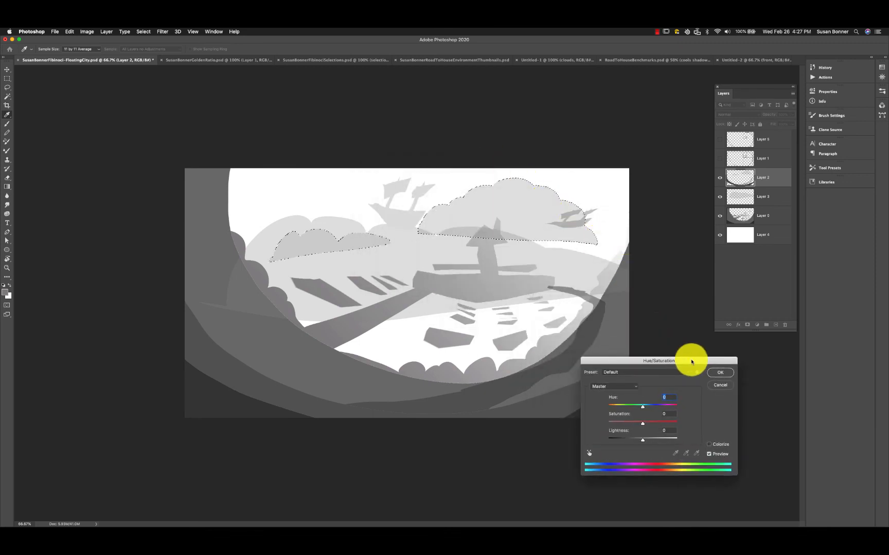
mouse_move(641, 440)
left_mouse_down()
mouse_move(653, 440)
mouse_move(619, 441)
mouse_move(650, 441)
left_mouse_up()
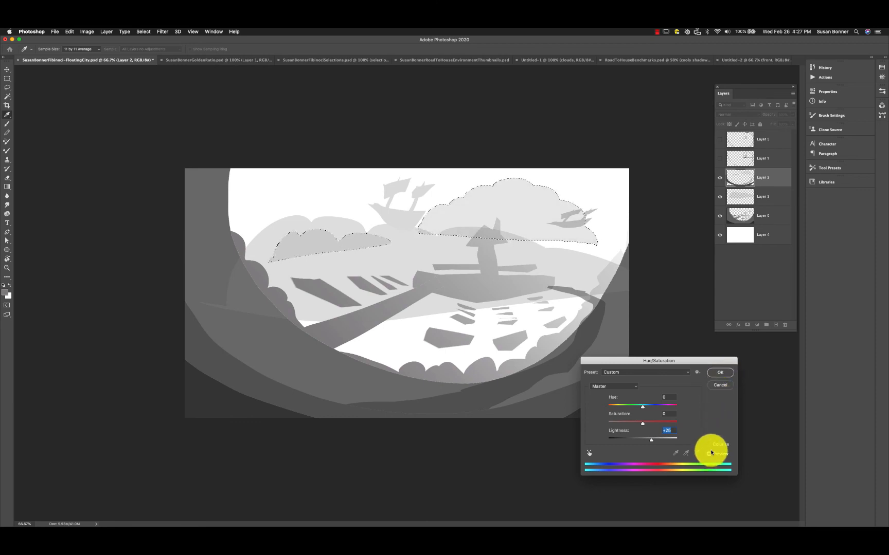
left_click(720, 373)
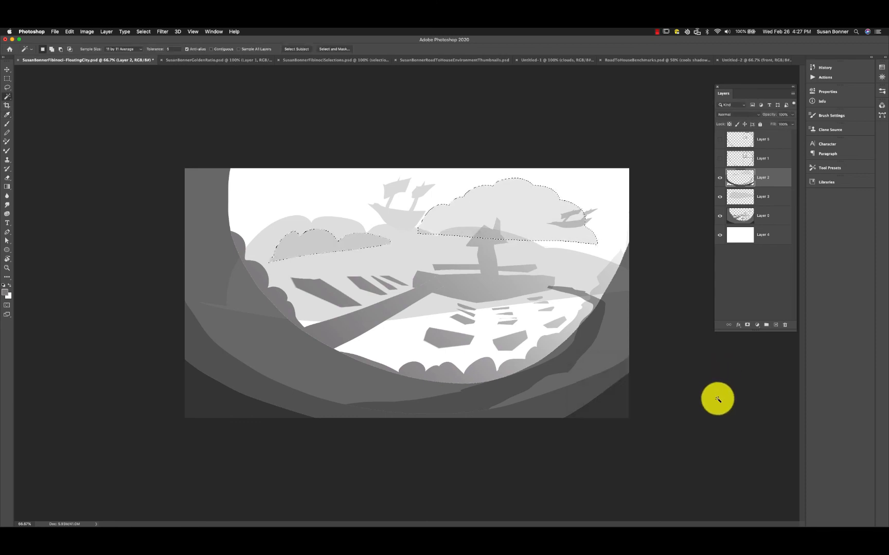
key("super+d")
- Add a new layer directly above the white background layer and lasso a wide oval around the water area below the city
left_click(769, 215)
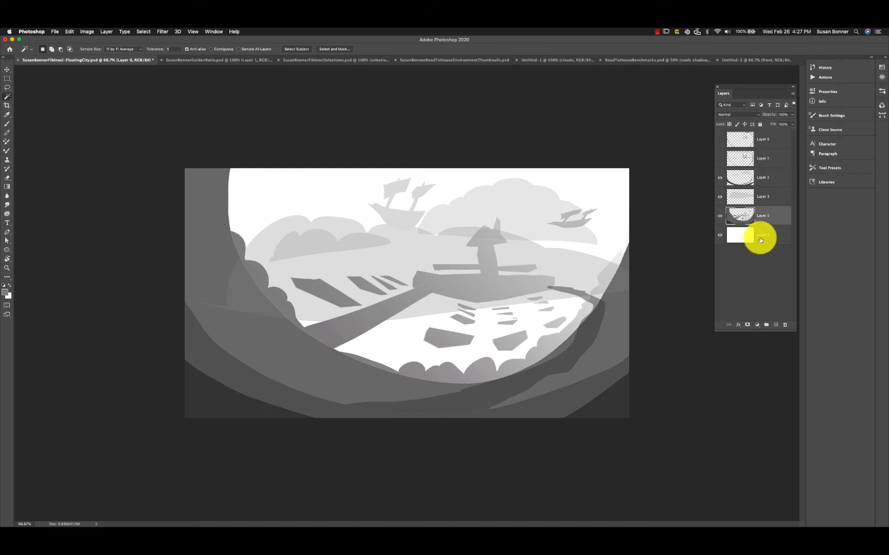
left_click(771, 235)
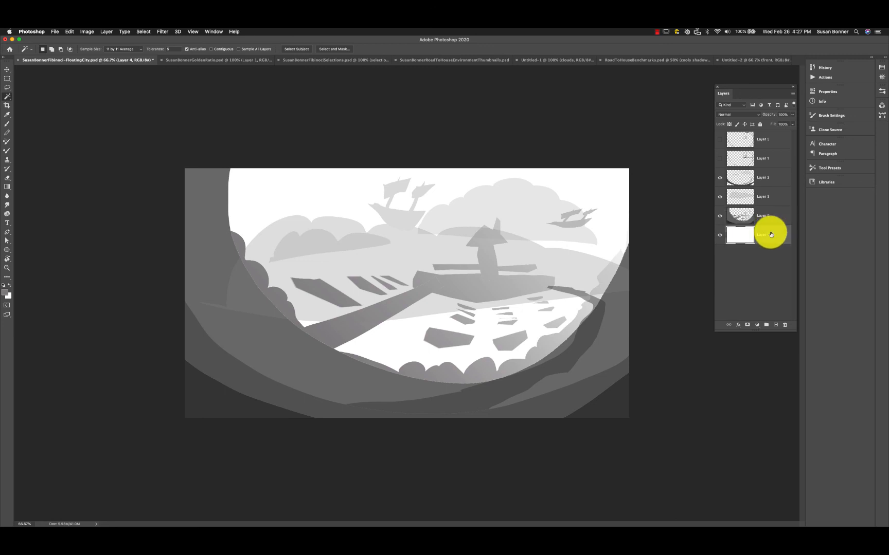
left_click(775, 325)
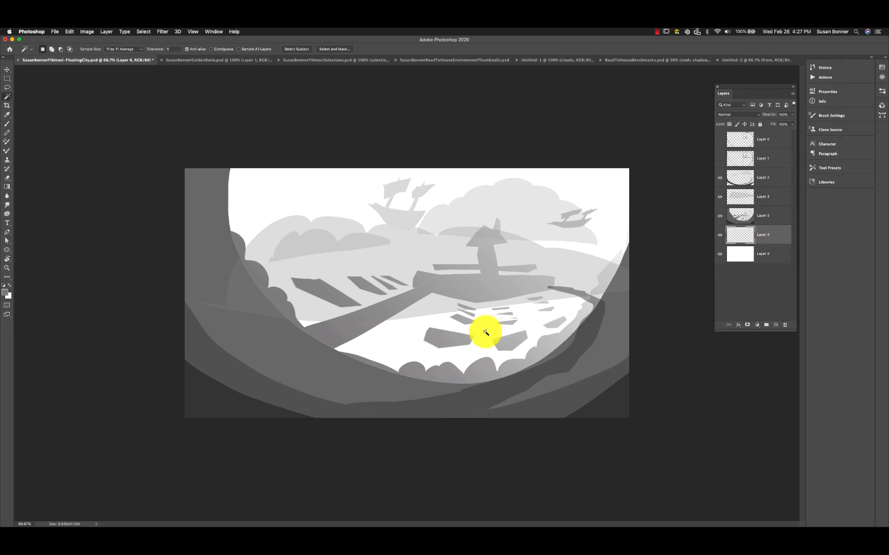
key("l")
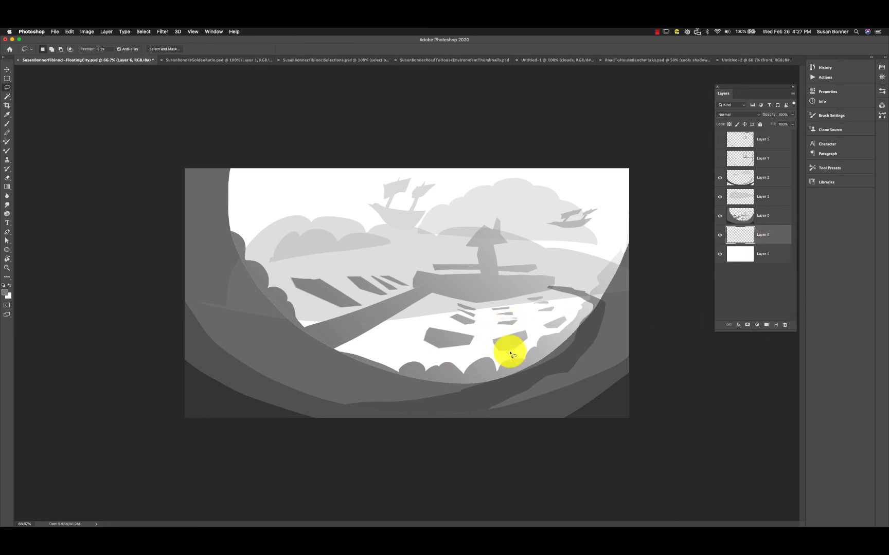
mouse_move(624, 333)
left_mouse_down()
mouse_move(514, 266)
mouse_move(383, 261)
mouse_move(219, 275)
mouse_move(180, 333)
mouse_move(397, 390)
mouse_move(577, 381)
mouse_move(629, 307)
left_mouse_up()
- Choose the Gradient tool and set the foreground color to a medium gray
key("i")
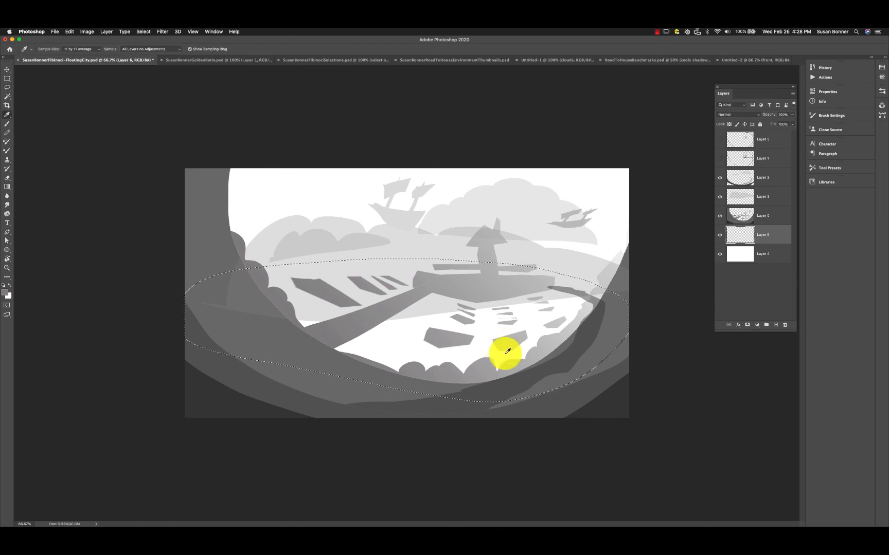
left_click(402, 343)
key("g")
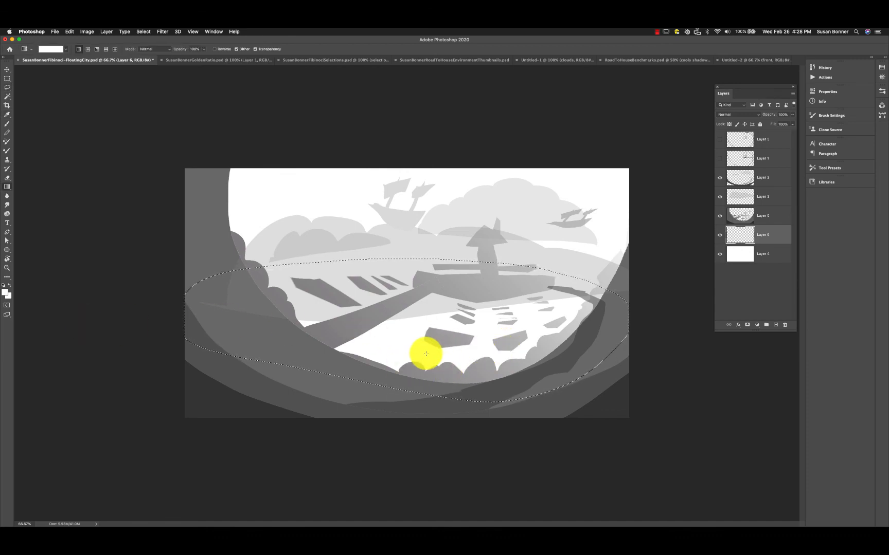
left_click(6, 187)
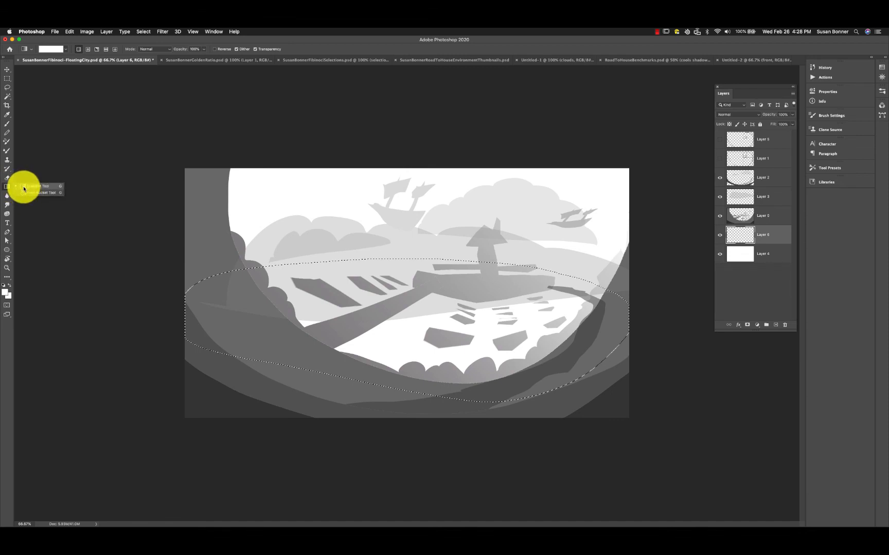
left_click(23, 188)
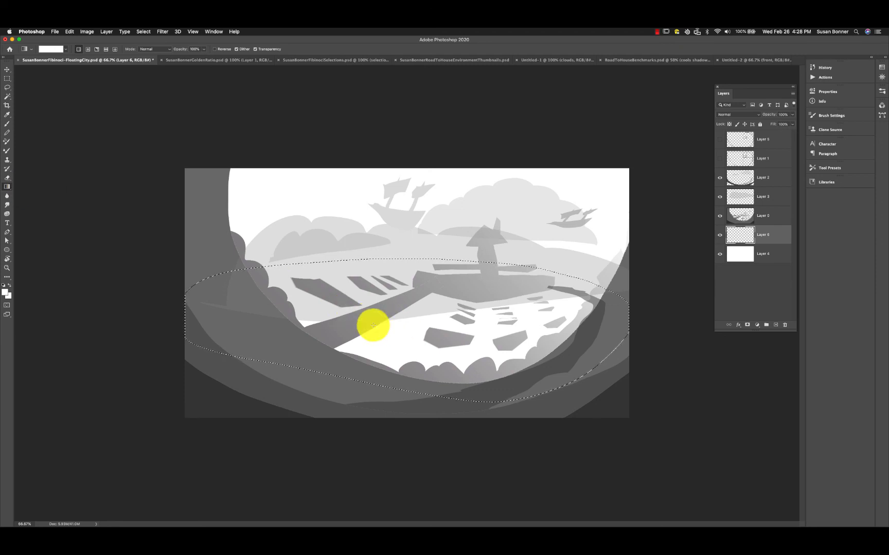
left_click(7, 292)
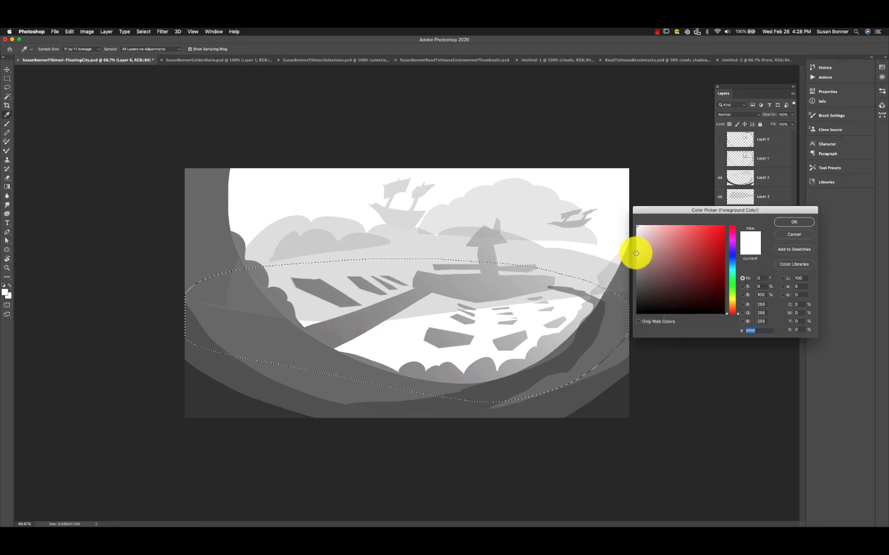
left_click(638, 260)
left_click(803, 217)
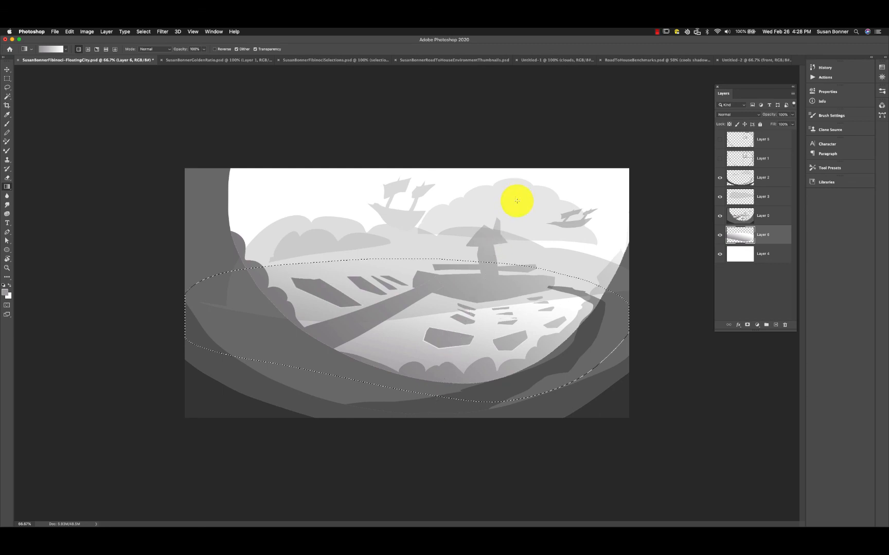
- Fill the oval selection with a linear gray-to-white gradient, trying several directions and ending with one rising from the lower left toward the city
left_click_drag(516, 201, 484, 449)
left_click_drag(430, 437, 478, 319)
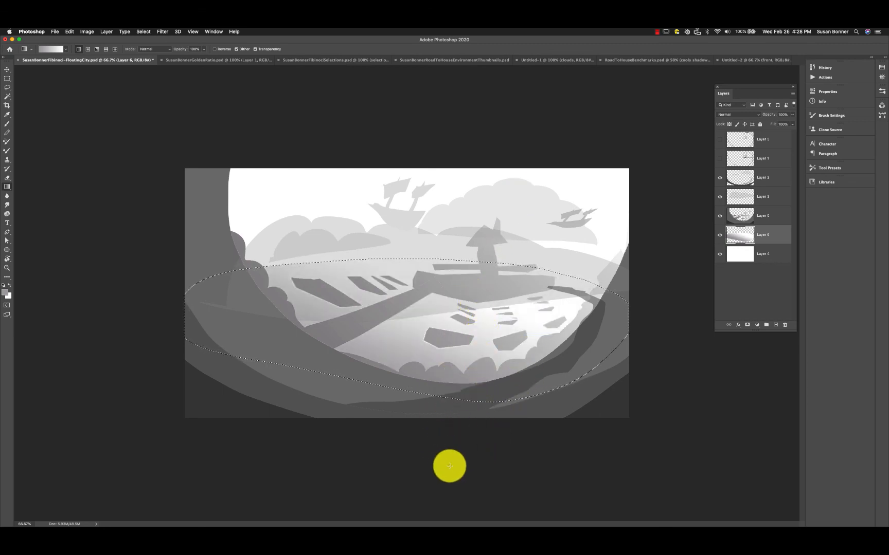
left_click_drag(385, 520, 400, 465)
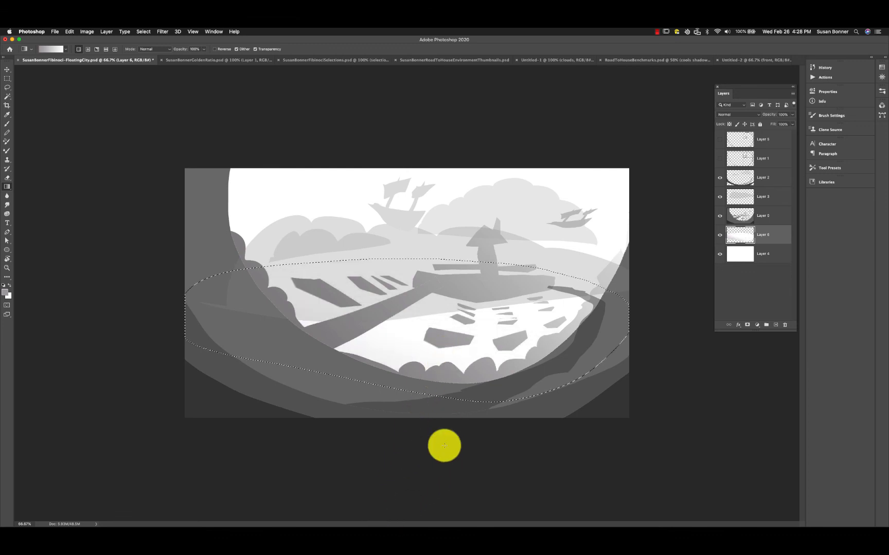
left_click_drag(472, 288, 451, 313)
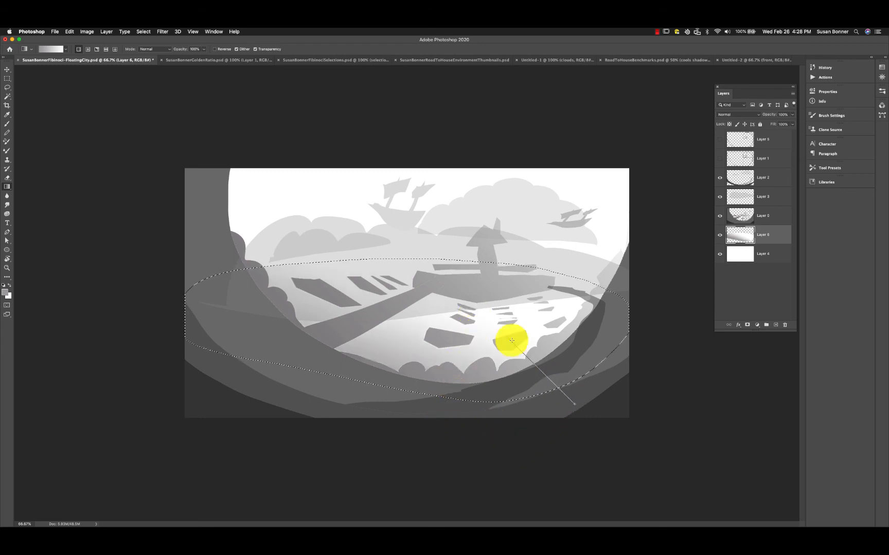
left_click_drag(510, 341, 450, 304)
left_click_drag(277, 367, 441, 300)
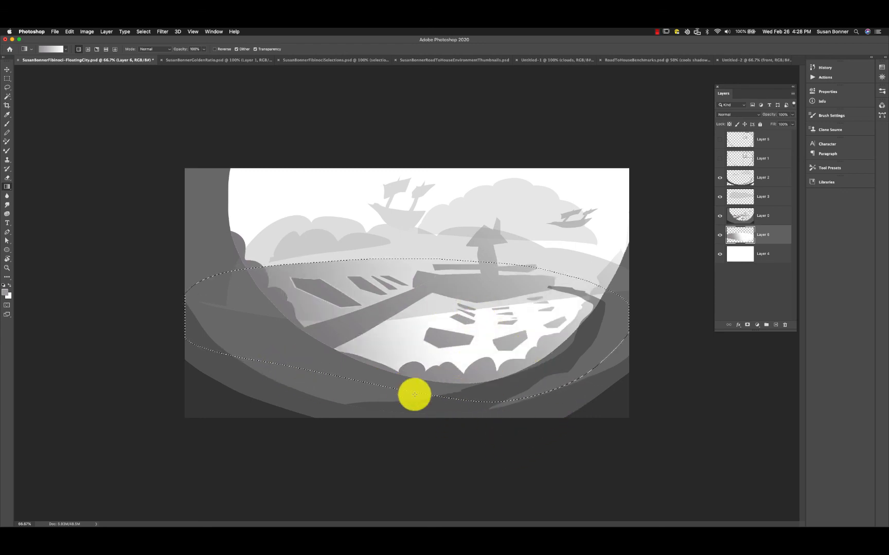
left_click_drag(414, 395, 444, 297)
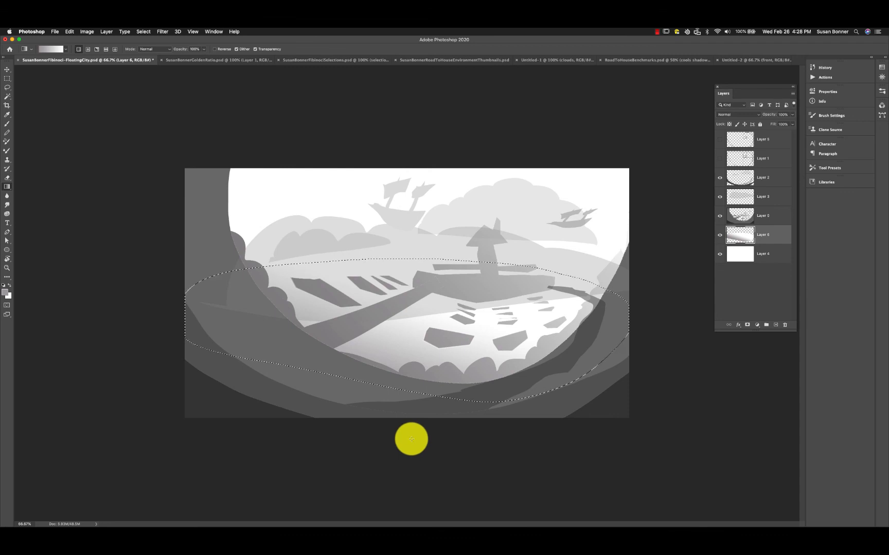
left_click_drag(411, 439, 482, 304)
left_click_drag(411, 414, 496, 288)
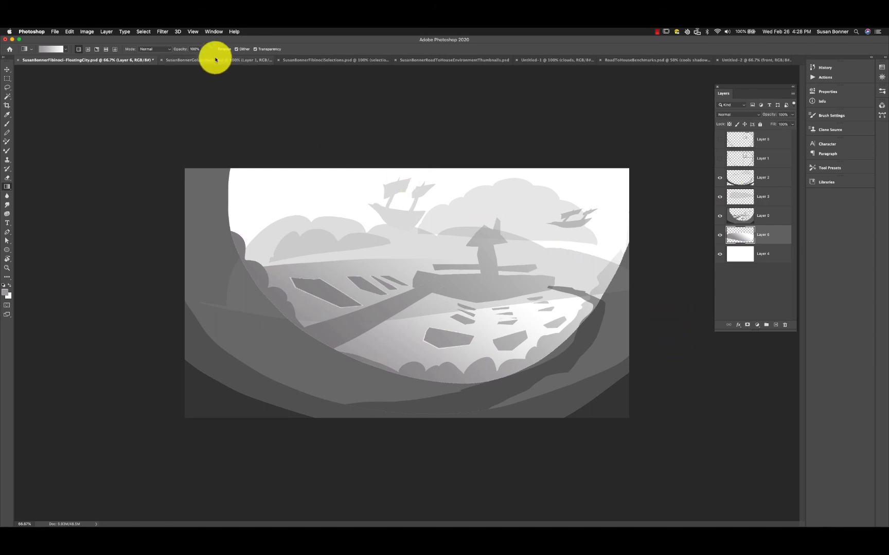
- Compare the GoldenRatio and FibinociSelections compositions, toggling the spiral guide on Layer 1 of the latter, and return to the FloatingCity document
left_click(242, 59)
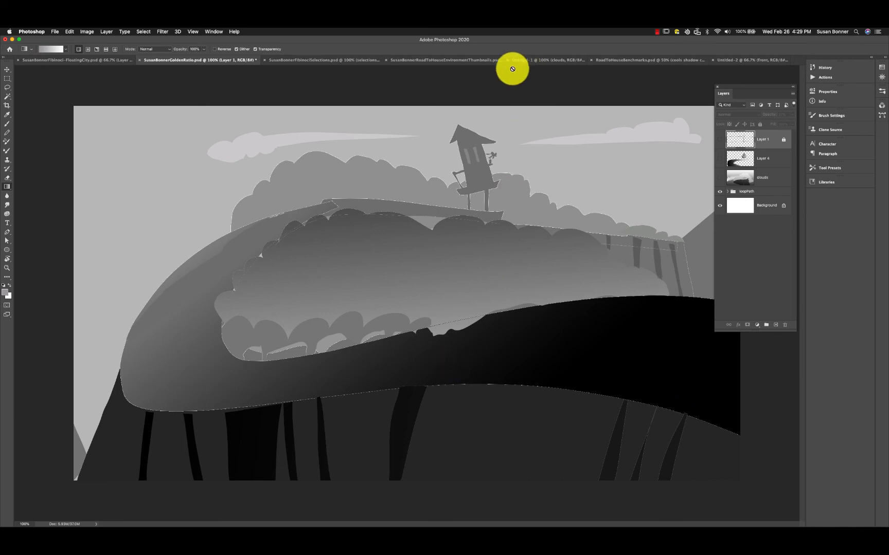
left_click(330, 61)
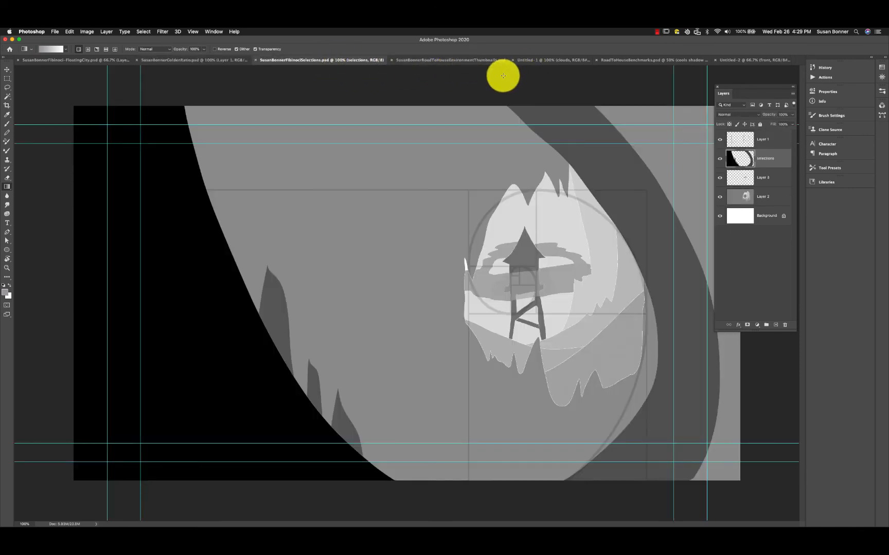
left_click(720, 141)
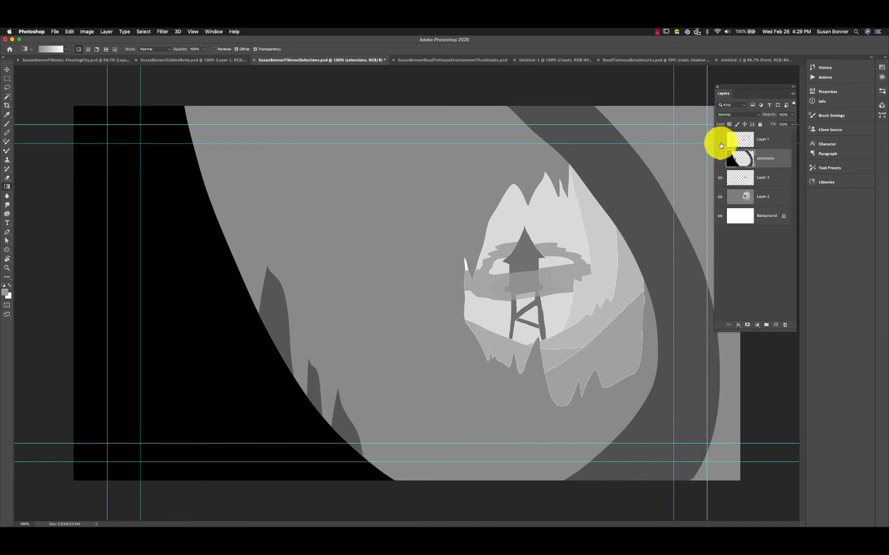
left_click(721, 141)
left_click(201, 59)
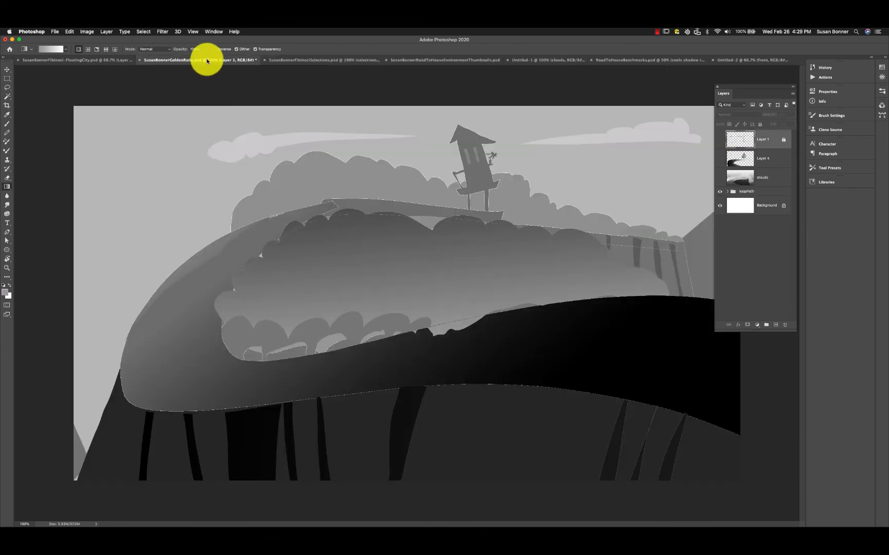
left_click(80, 60)
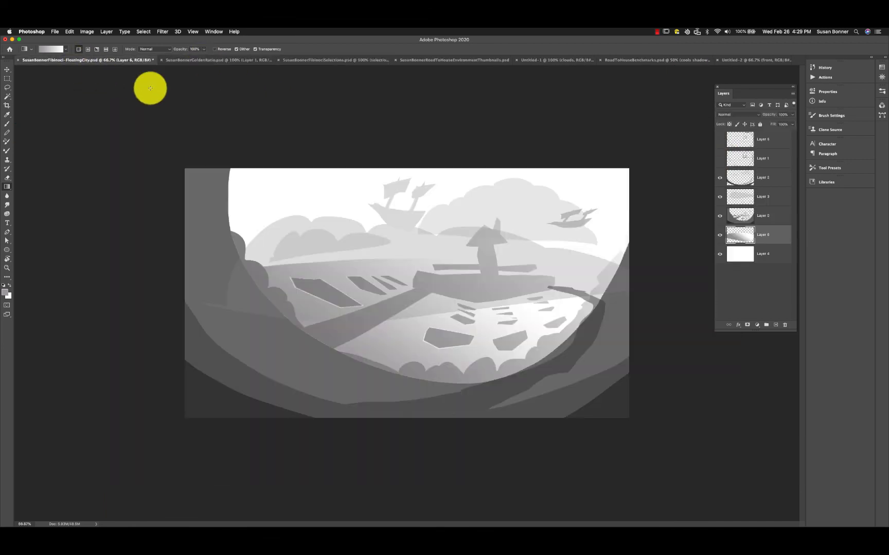
- Switch to the RoadToHouseEnvironmentThumbnails document and examine the top-row value thumbnails at 300%, starting with the floating tower above the curved road
left_click(455, 61)
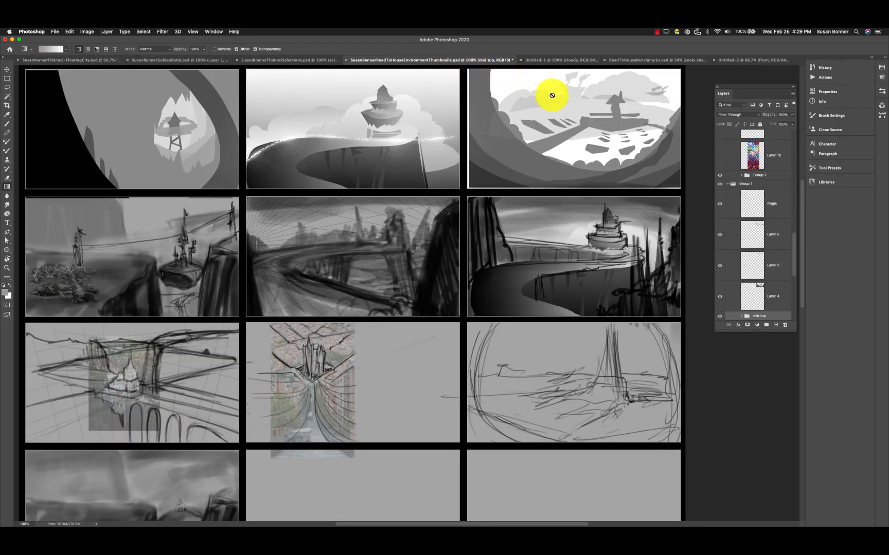
key("z")
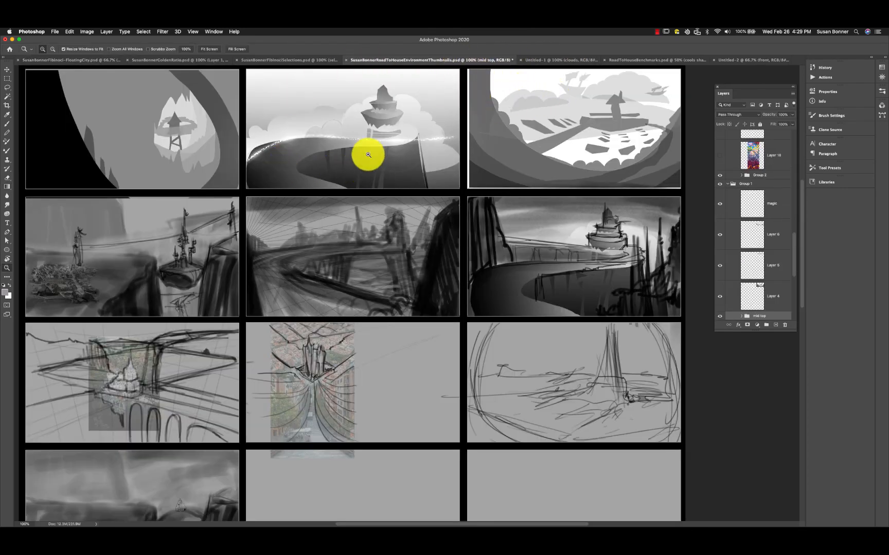
left_click(371, 153)
left_click(380, 158)
left_click_drag(418, 162, 490, 359)
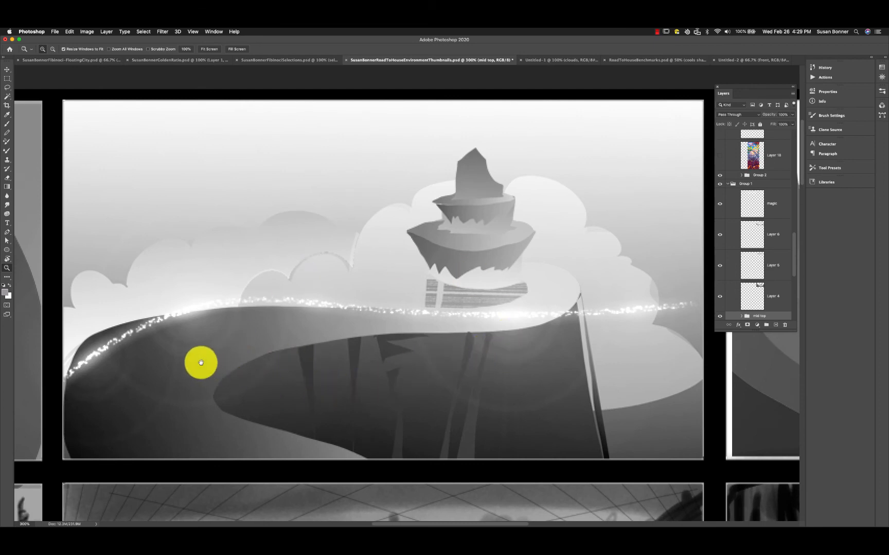
left_click_drag(199, 361, 590, 359)
left_click_drag(250, 369, 257, 252)
- Examine the second-row thumbnail sketches across to the dark winding road with the floating tower, then return to the 100% overview
left_click_drag(380, 301, 598, 109)
mouse_move(558, 421)
left_mouse_down()
mouse_move(555, 365)
mouse_move(573, 352)
mouse_move(624, 367)
mouse_move(393, 362)
mouse_move(169, 377)
left_mouse_up()
mouse_move(726, 356)
left_mouse_down()
mouse_move(596, 383)
mouse_move(447, 387)
left_mouse_up()
left_click_drag(623, 383, 303, 391)
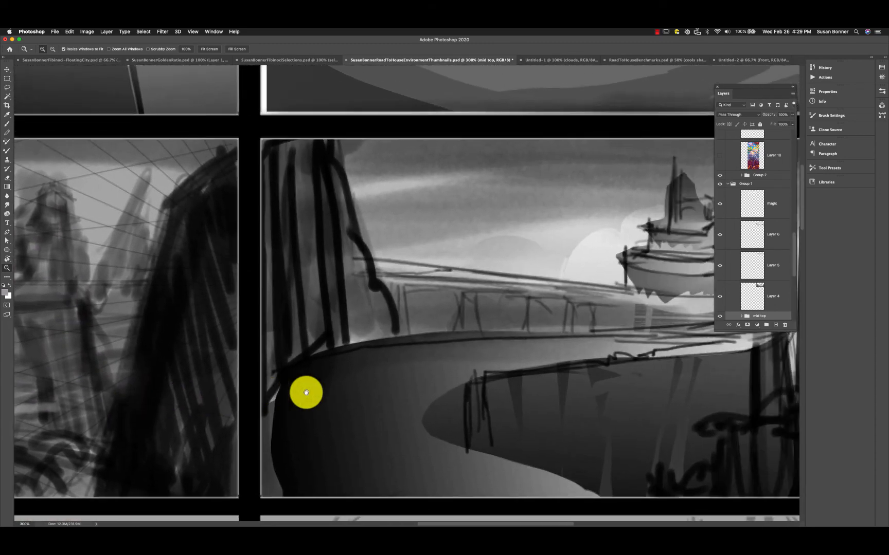
mouse_move(693, 391)
left_mouse_down()
mouse_move(509, 391)
mouse_move(496, 367)
left_mouse_up()
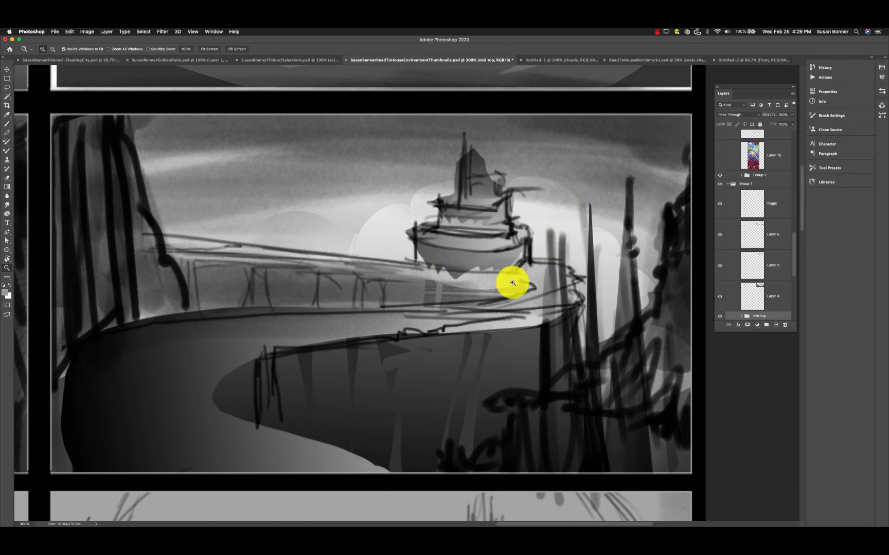
left_click(430, 342, "alt")
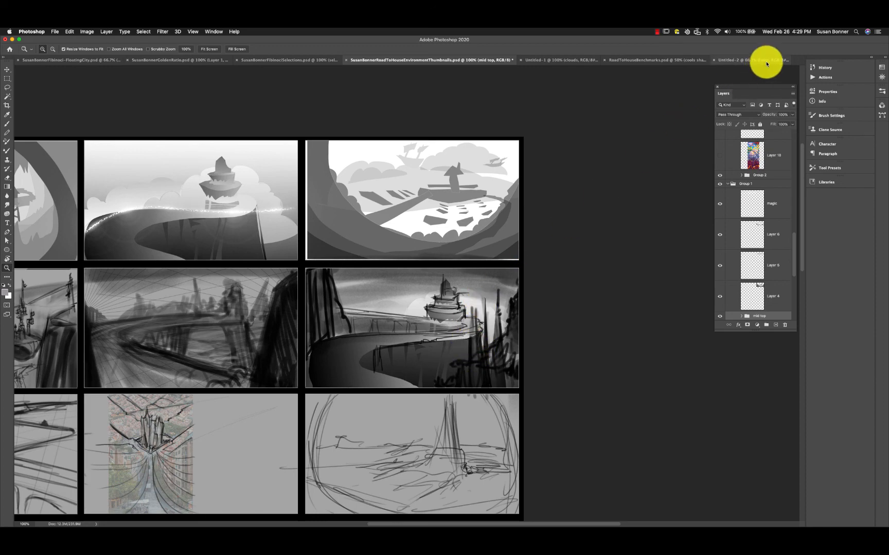
- Review the RoadToHouseBenchmarks reference sheet and the FibinociSelections and GoldenRatio compositions, ending back on the FloatingCity document
left_click(663, 60)
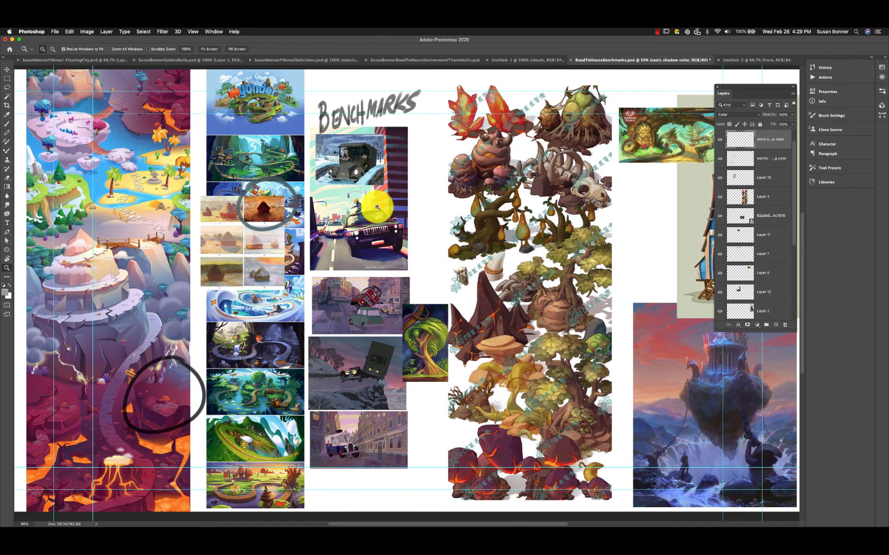
left_click(301, 58)
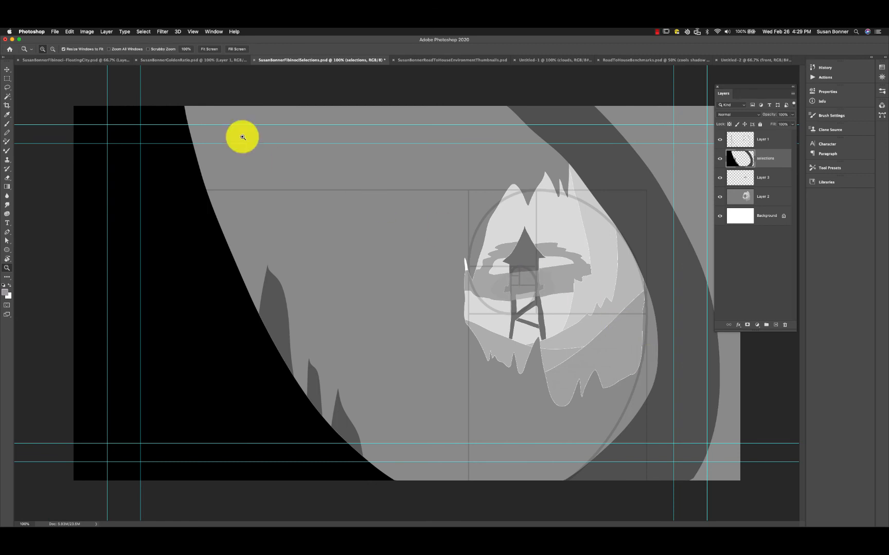
left_click(195, 60)
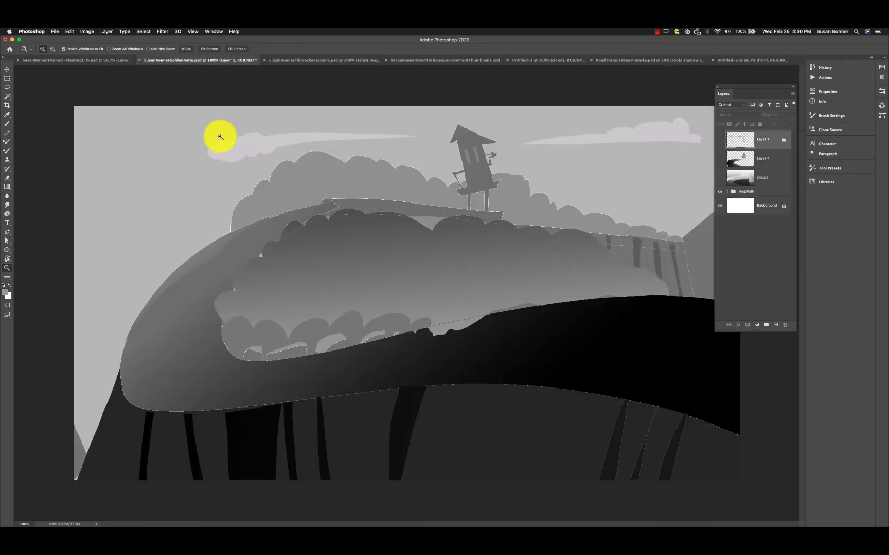
left_click(100, 58)
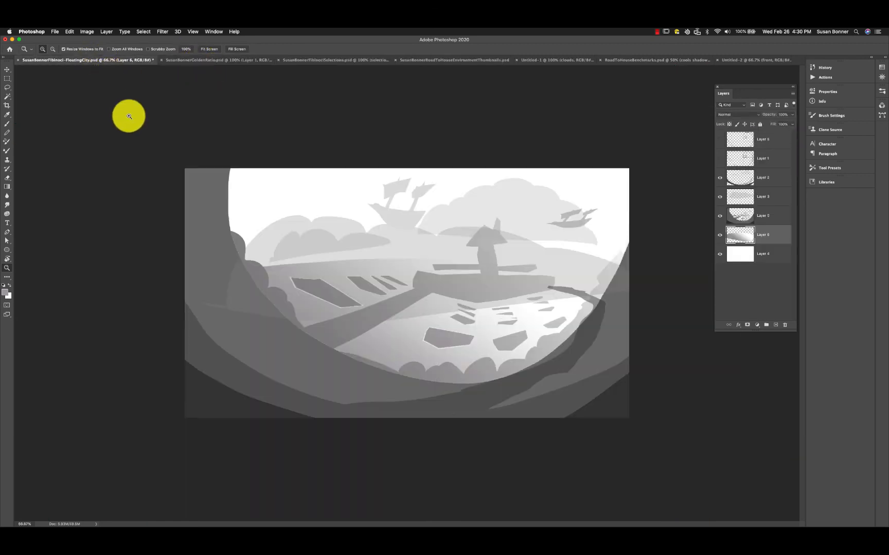